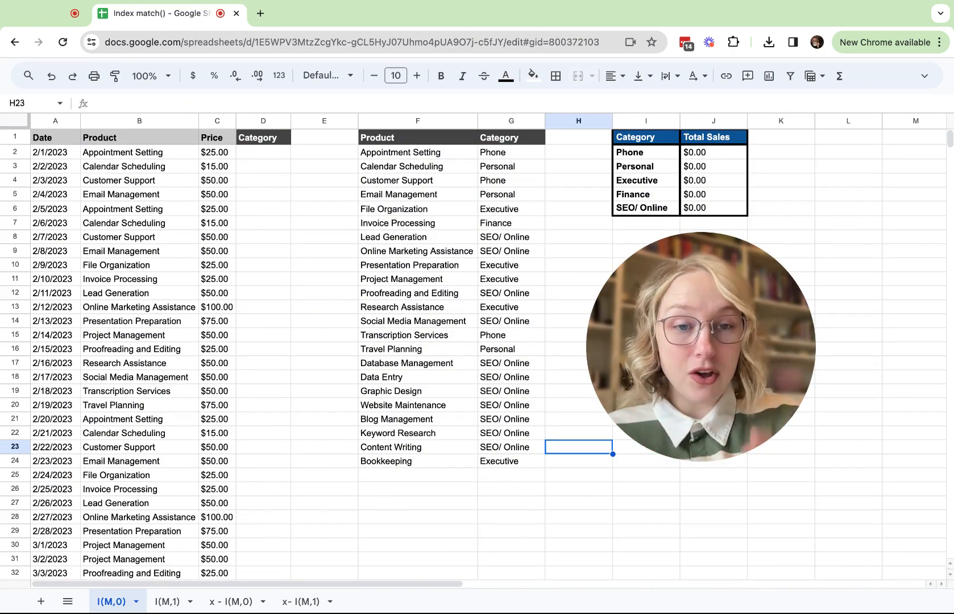
# Examine the sales list in columns A to D, including its empty Category column, and the categories in I2:I6
pyautogui.scroll(-20, 191, 404)
pyautogui.scroll(-5, 191, 405)
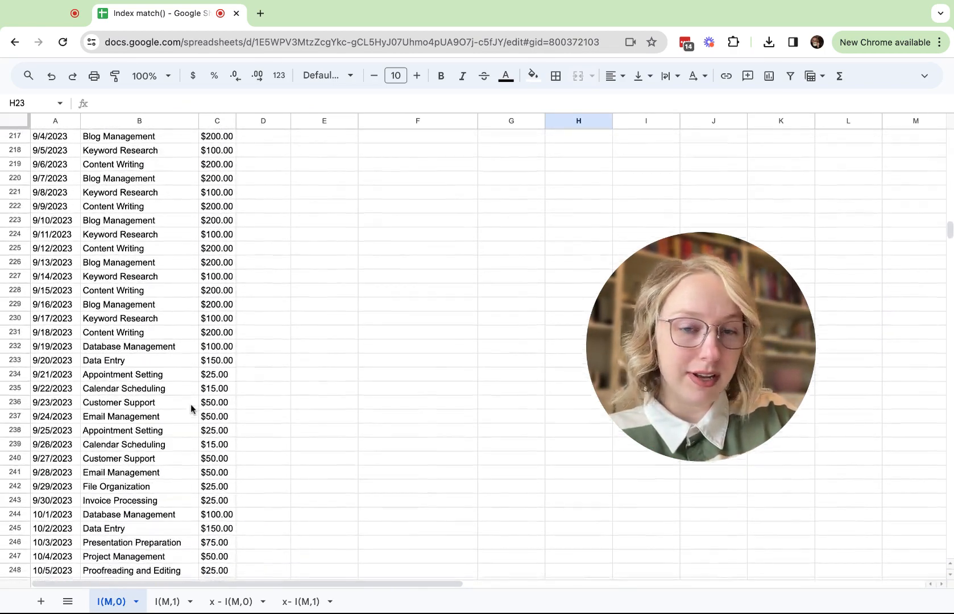
pyautogui.scroll(20, 191, 404)
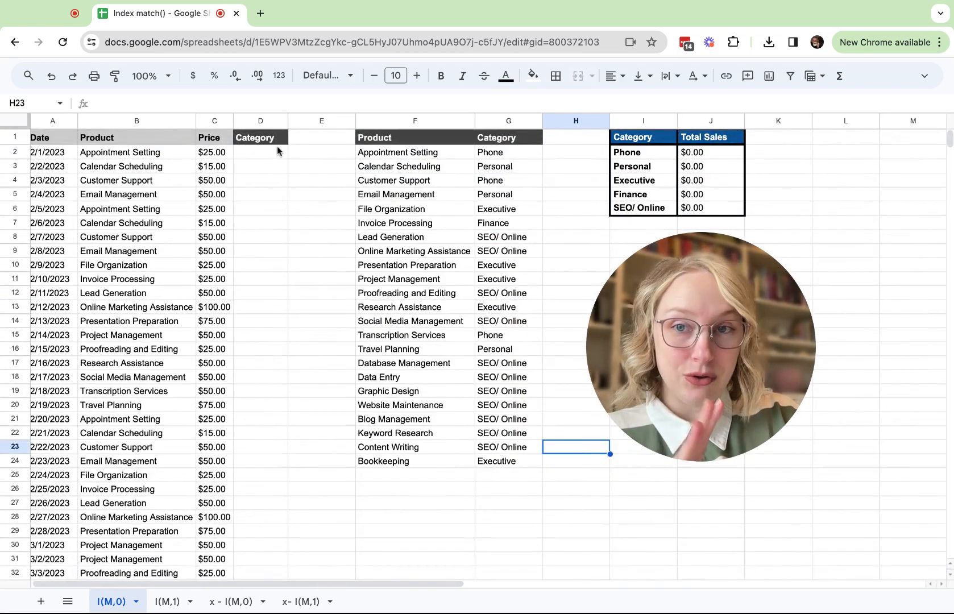
pyautogui.moveTo(261, 154); pyautogui.dragTo(261, 350)
pyautogui.click(165, 238)
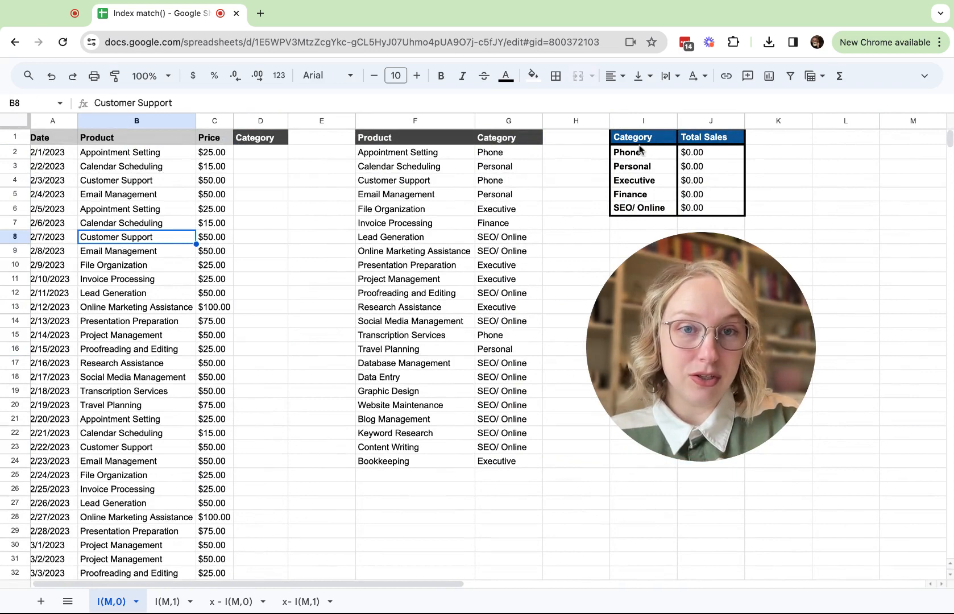
pyautogui.moveTo(631, 152); pyautogui.dragTo(638, 208)
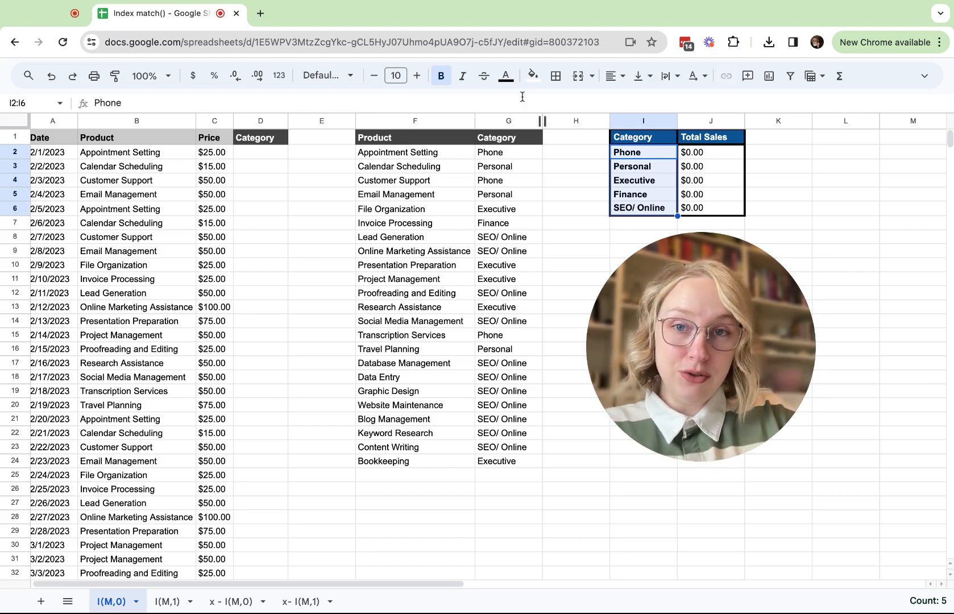
pyautogui.click(286, 154)
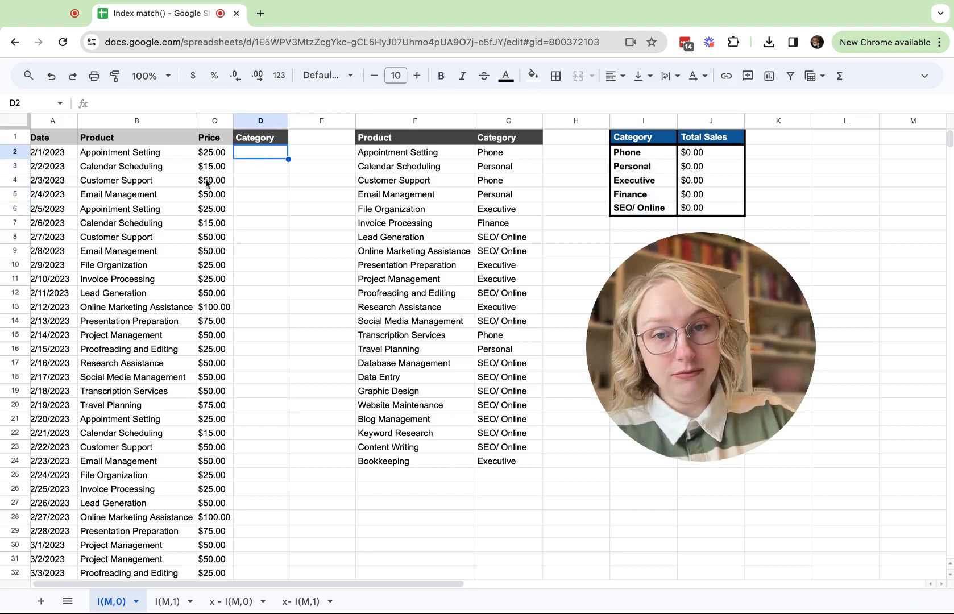
pyautogui.hscroll(-1, 207, 184)
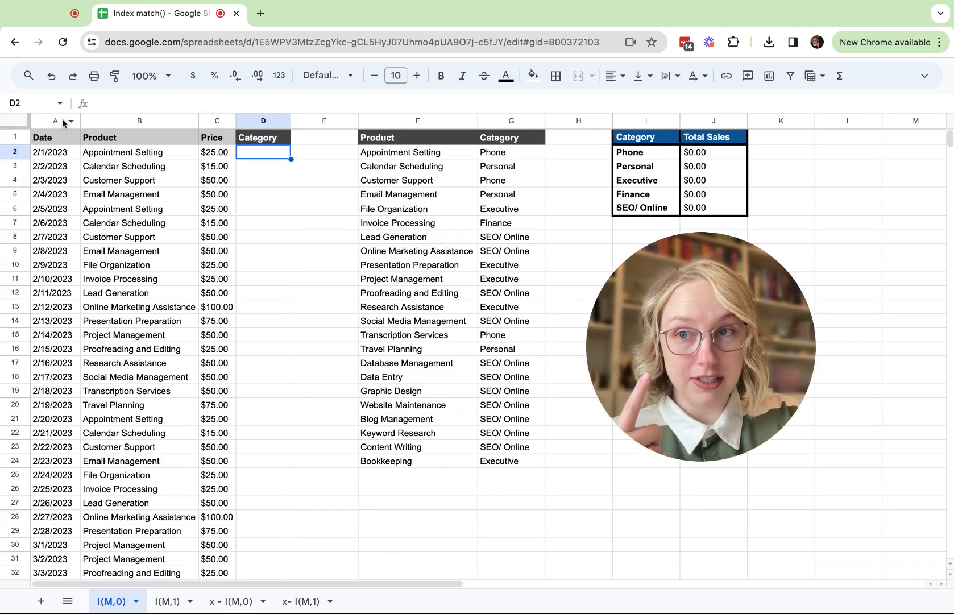
pyautogui.moveTo(62, 120); pyautogui.dragTo(241, 139)
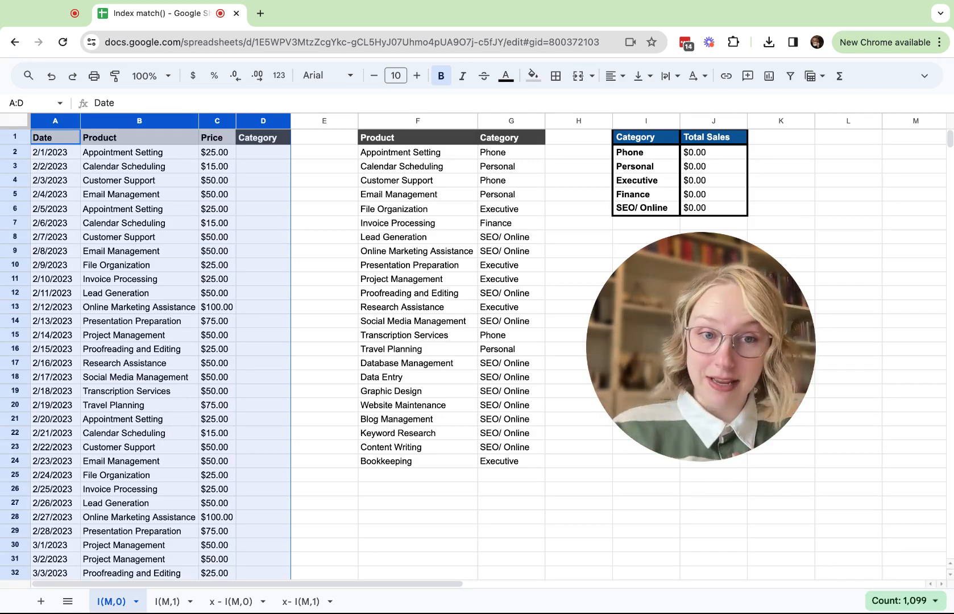
pyautogui.click(253, 156)
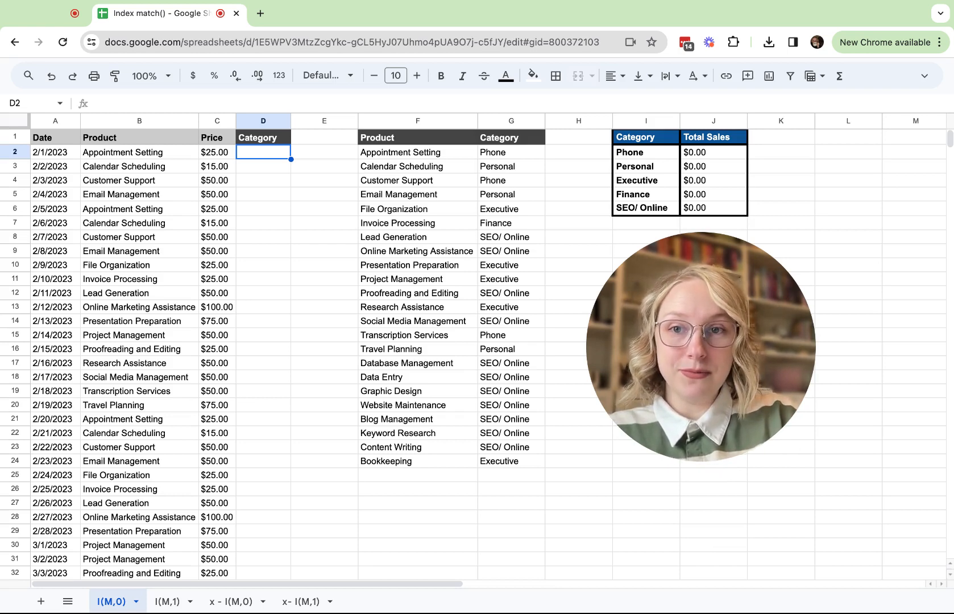
pyautogui.click(306, 237)
# Enter =INDEX(G:G,MATCH(B2,F:F,0)) in D2 and fill the formula down the sales list's Category column
pyautogui.click(258, 151)
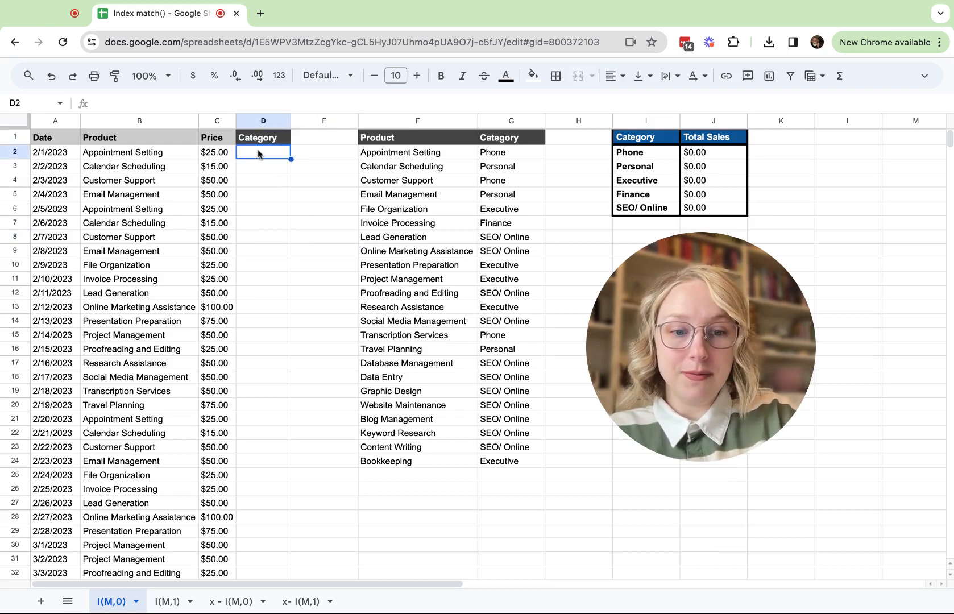
pyautogui.write('=INDEX(')
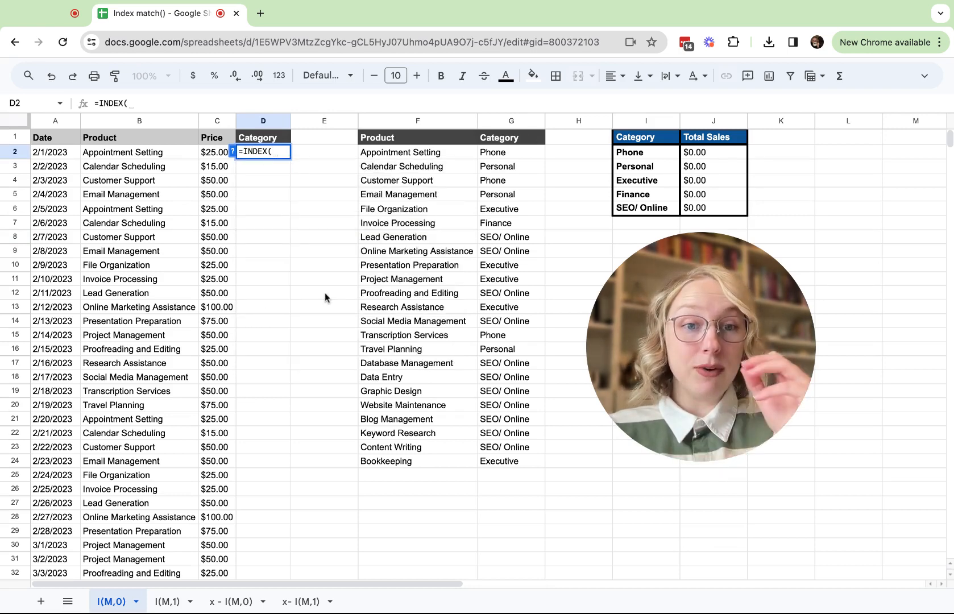
pyautogui.click(517, 119)
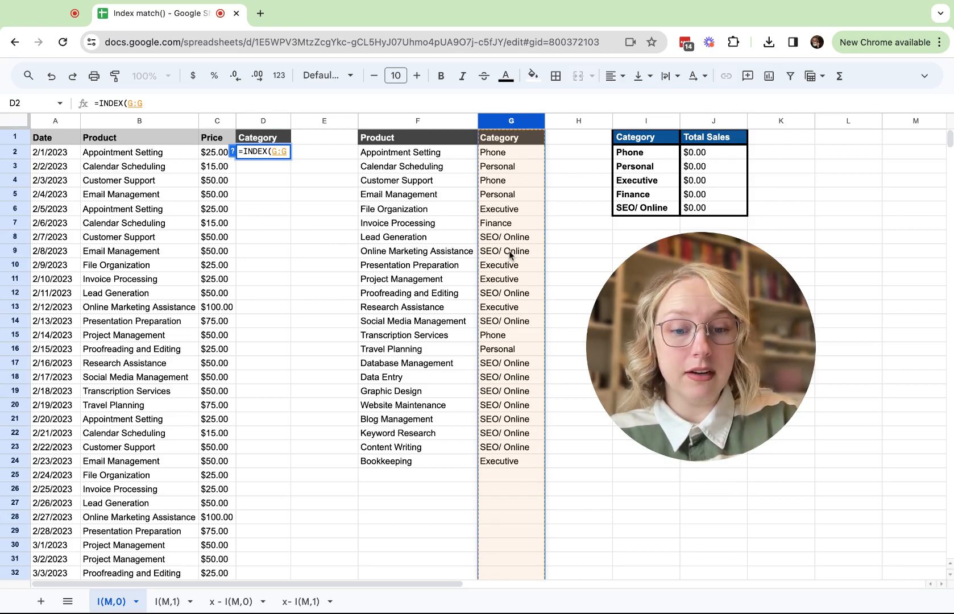
pyautogui.write(',MATCH(')
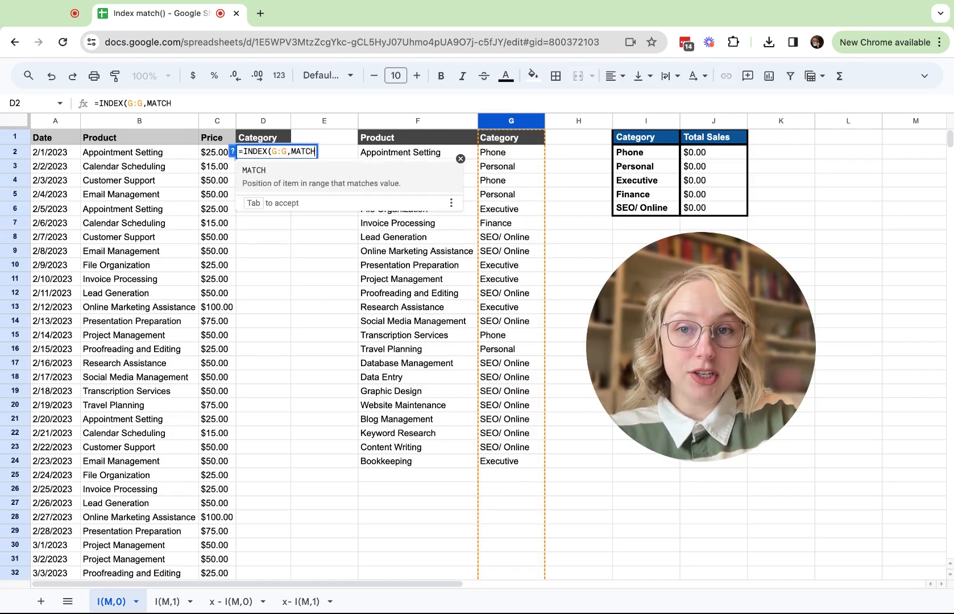
pyautogui.click(144, 157)
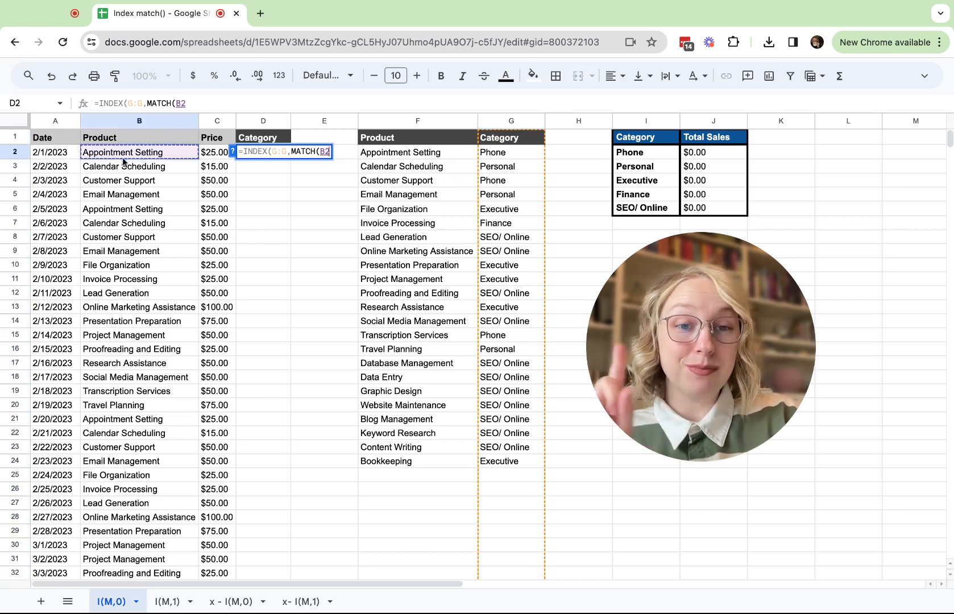
pyautogui.write(',')
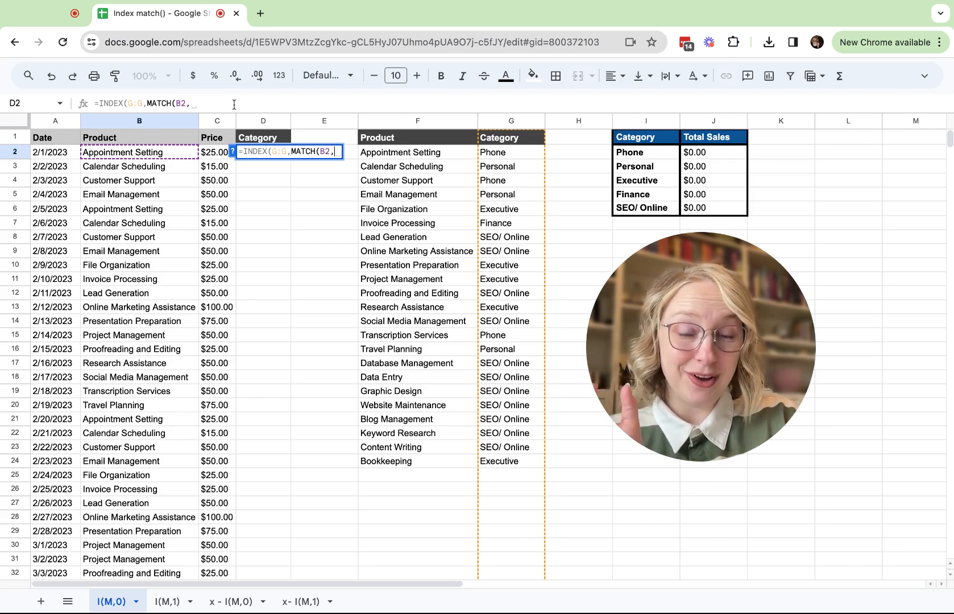
pyautogui.click(391, 123)
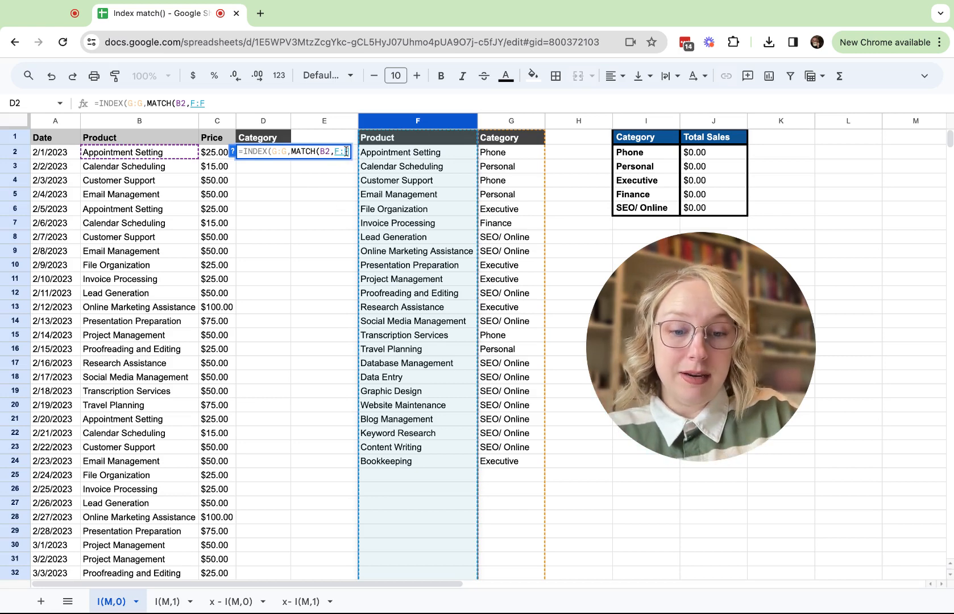
pyautogui.write(',0')
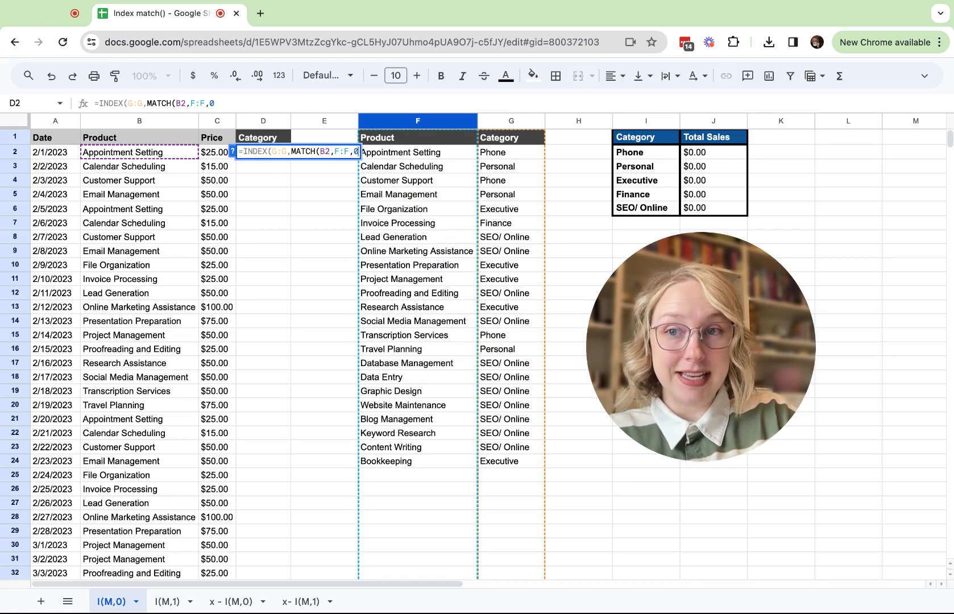
pyautogui.write(')')
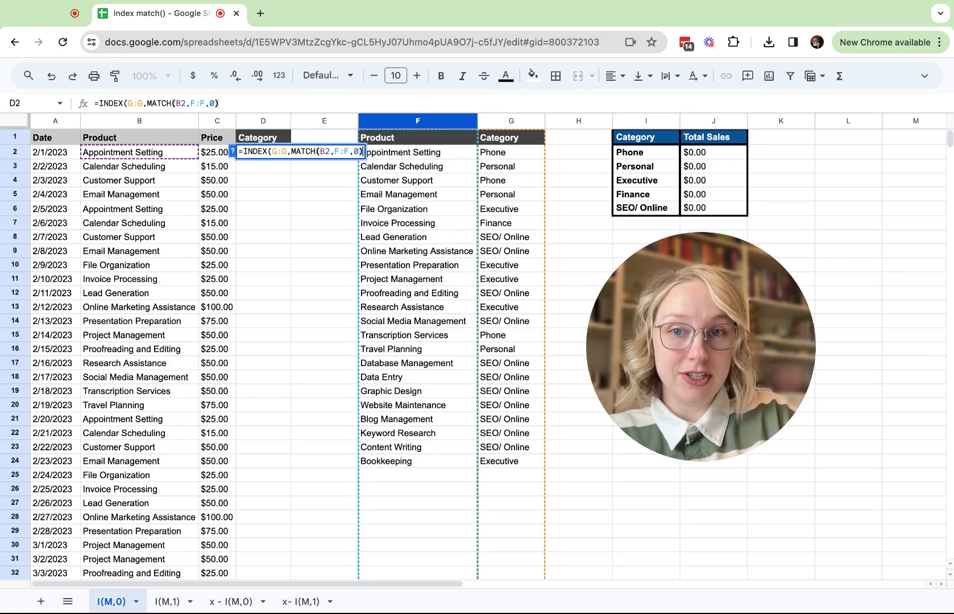
pyautogui.write(')')
pyautogui.press('Return')
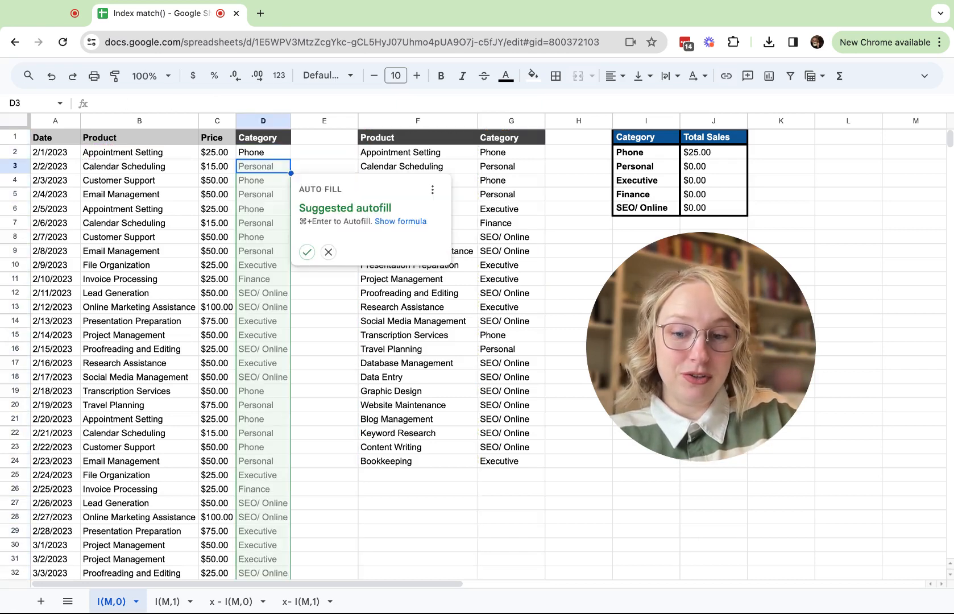
pyautogui.press('super+Return')
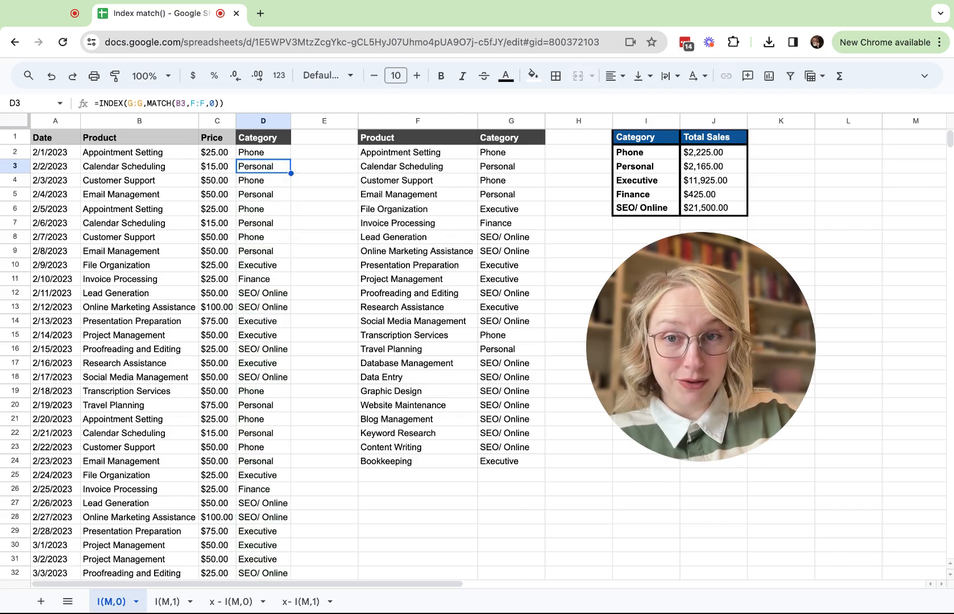
# Review the filled Category column from D2 to D366 and the Total Sales amounts for each category
pyautogui.click(256, 153)
pyautogui.hotkey('shift', 'Down')
pyautogui.hotkey('shift', 'Down')
pyautogui.hotkey('shift', 'Down')
pyautogui.hotkey('shift', 'Down')
pyautogui.hotkey('shift', 'Down')
pyautogui.hotkey('shift', 'Down')
pyautogui.hotkey('shift', 'Down')
pyautogui.hotkey('shift', 'Down')
pyautogui.hotkey('shift', 'Down')
pyautogui.hotkey('shift', 'Down')
pyautogui.hotkey('shift', 'Down')
pyautogui.hotkey('shift', 'Down')
pyautogui.hotkey('shift', 'Down')
pyautogui.hotkey('shift', 'Down')
pyautogui.hotkey('shift', 'Down')
pyautogui.hotkey('shift', 'Down')
pyautogui.hotkey('shift', 'Down')
pyautogui.hotkey('shift', 'Down')
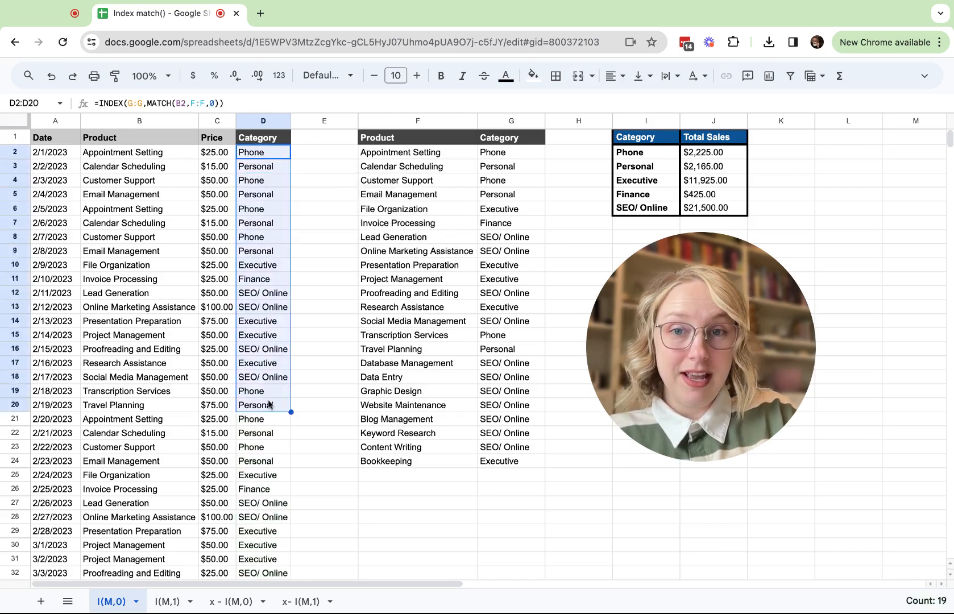
pyautogui.press('super+shift+Down')
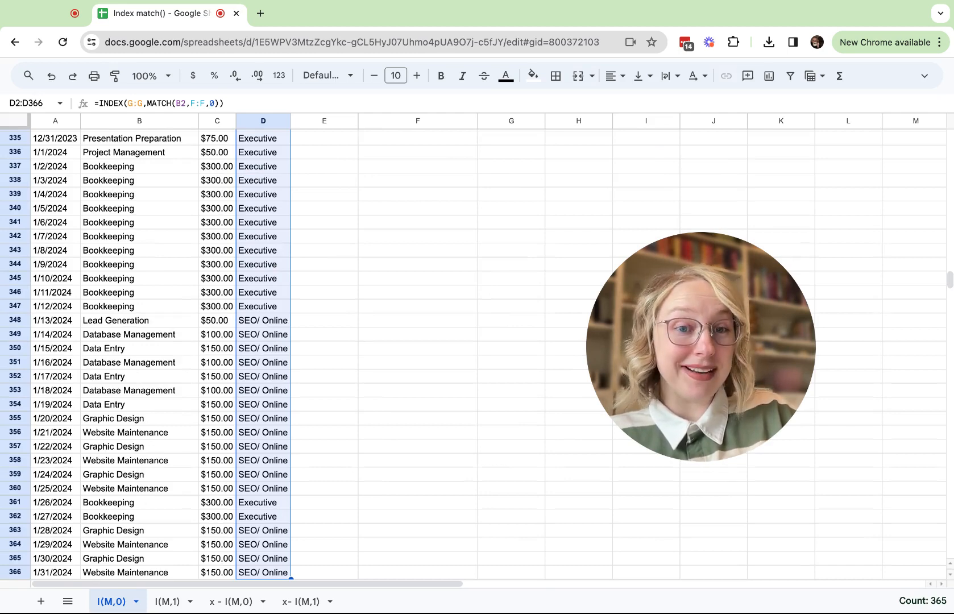
pyautogui.press('super+Up')
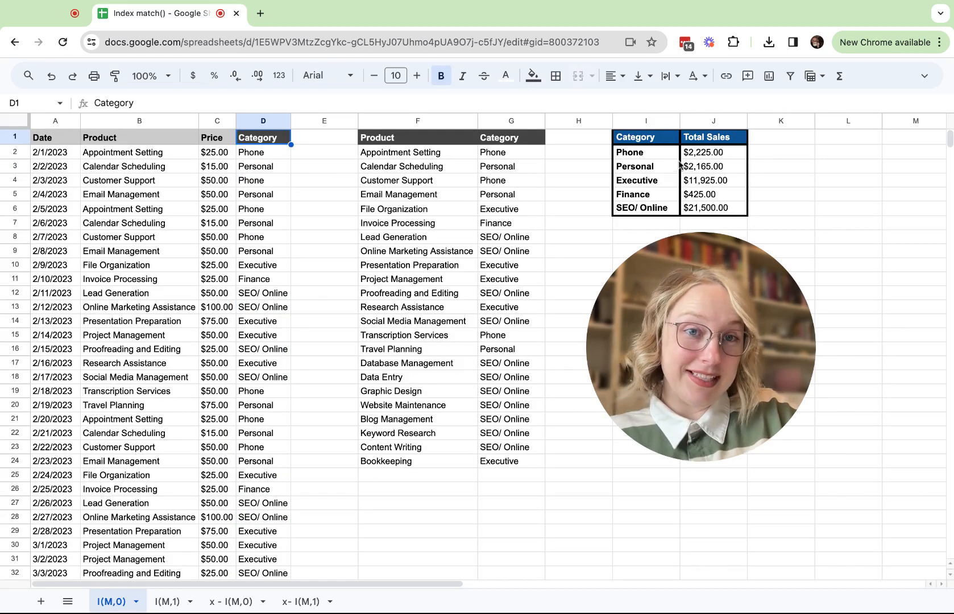
pyautogui.moveTo(693, 154); pyautogui.dragTo(695, 208)
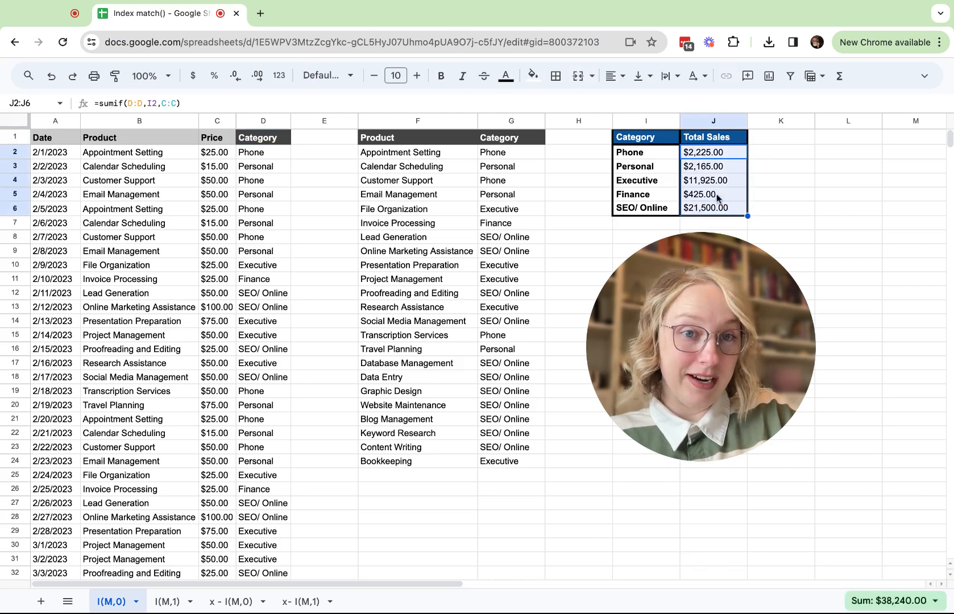
pyautogui.click(653, 209)
pyautogui.hotkey('shift', 'Right')
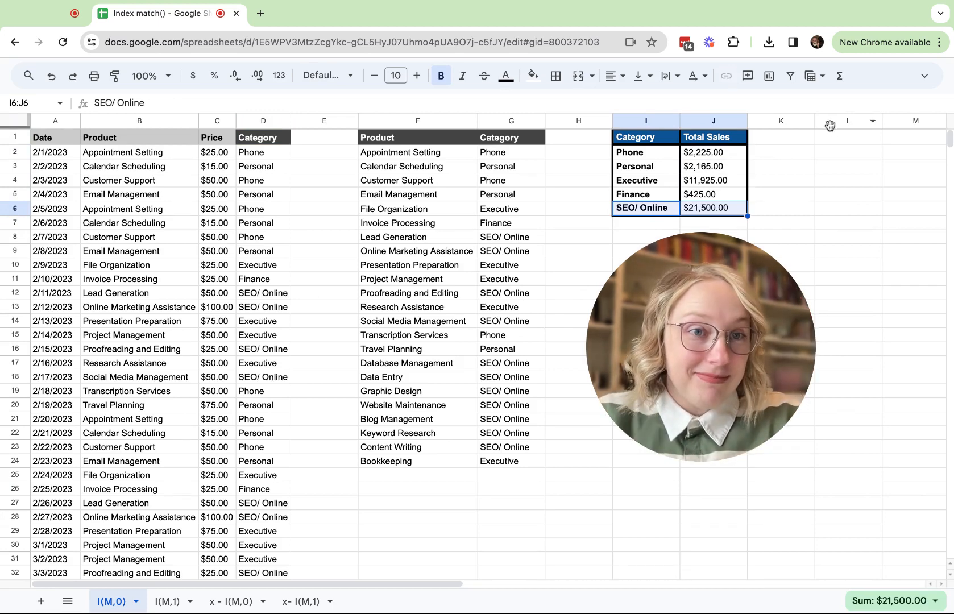
# Insert a column between Product and Category in the lookup table and head it XYZ in G1
pyautogui.click(500, 117)
pyautogui.rightClick(500, 117)
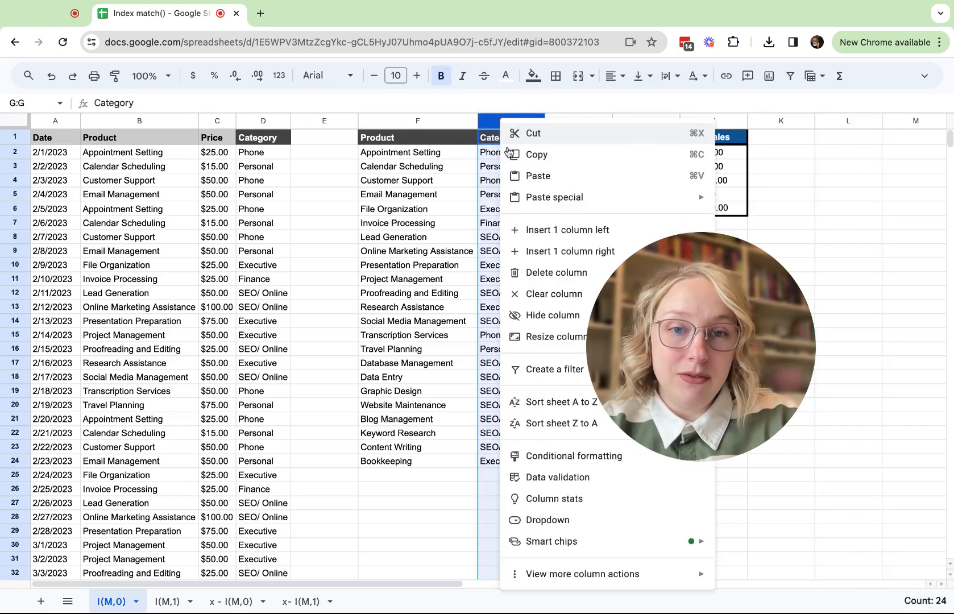
pyautogui.click(517, 229)
pyautogui.click(493, 142)
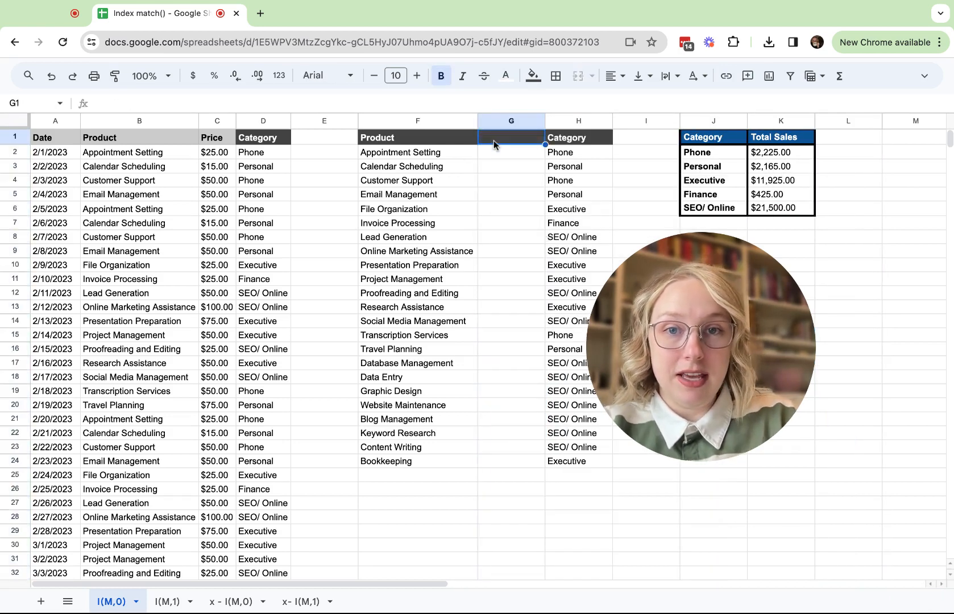
pyautogui.write('XYZ')
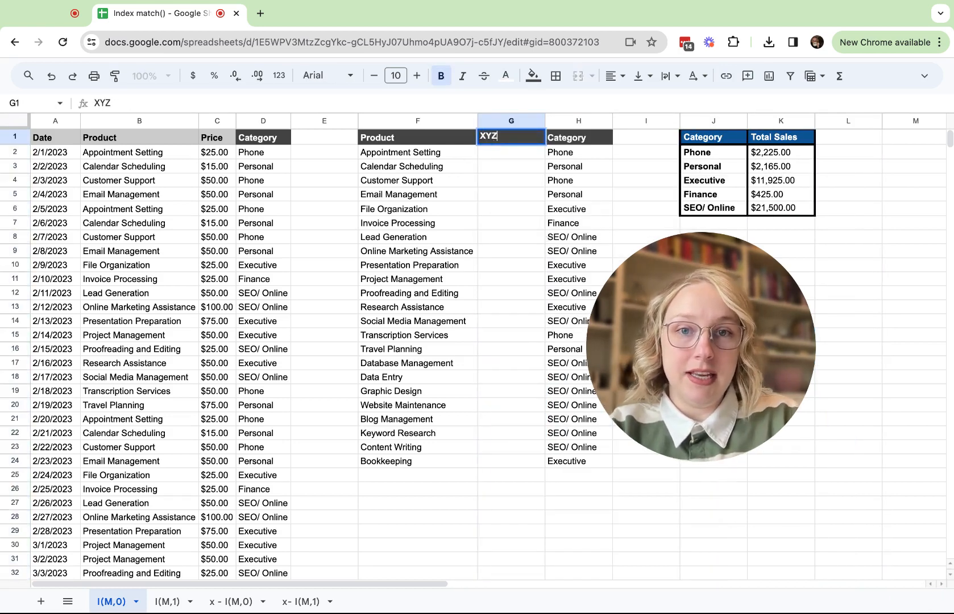
pyautogui.press('Return')
# Fill the XYZ column from G2 to G24 with the placeholder text blah
pyautogui.write('blah')
pyautogui.press('Return')
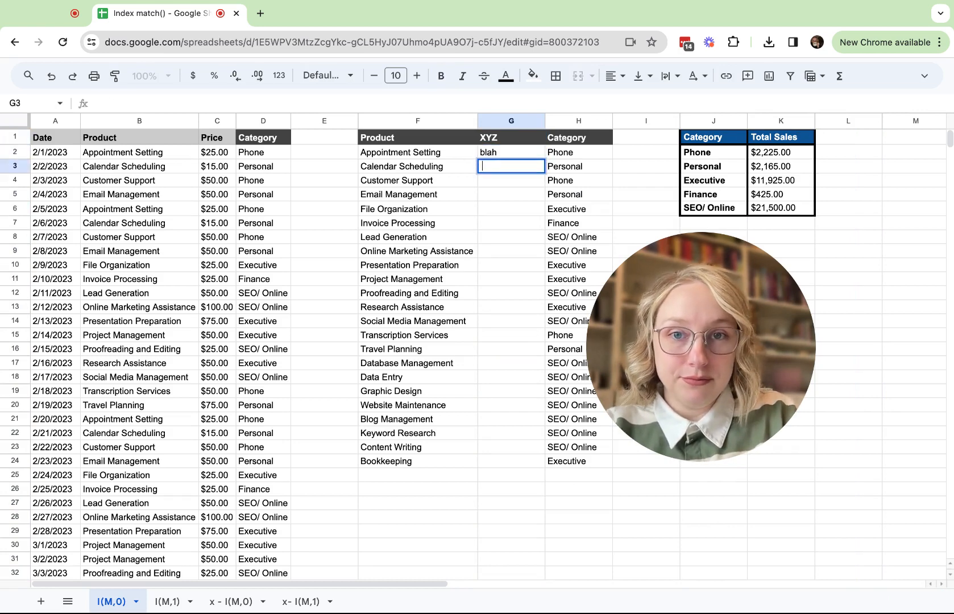
pyautogui.write('b')
pyautogui.press('BackSpace')
pyautogui.write('blah')
pyautogui.press('Return')
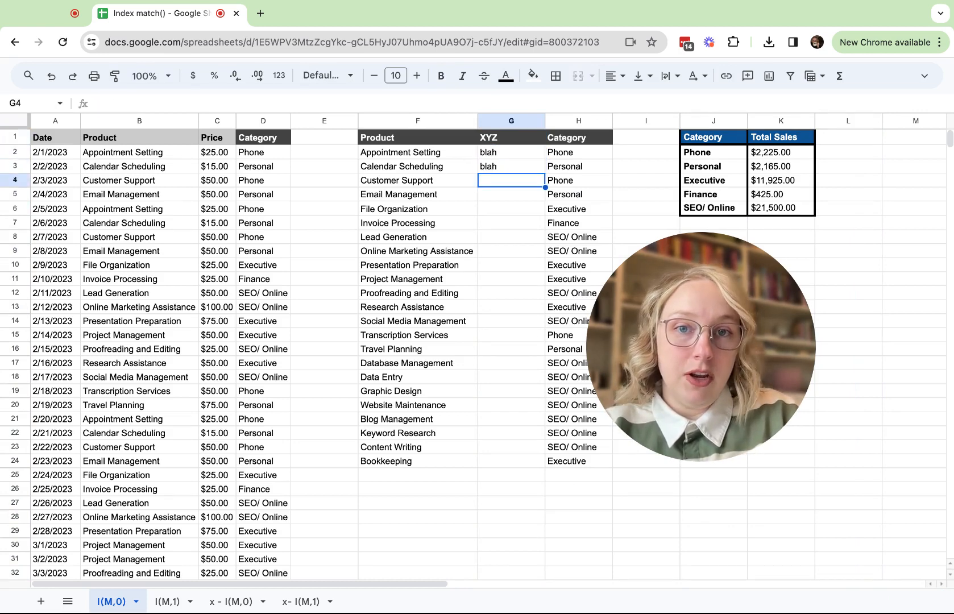
pyautogui.click(527, 154)
pyautogui.moveTo(545, 159); pyautogui.dragTo(543, 463)
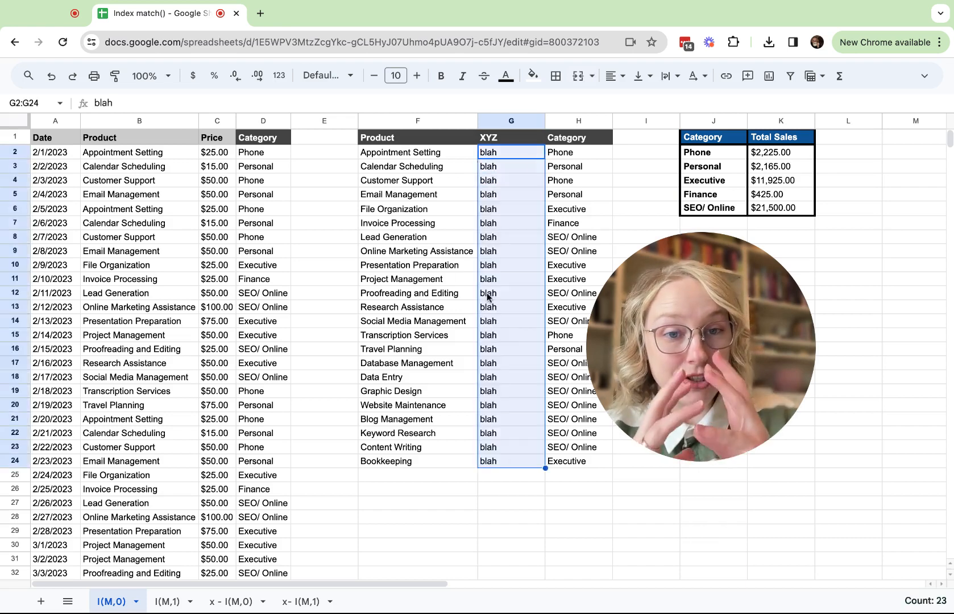
pyautogui.moveTo(487, 296); pyautogui.dragTo(366, 280)
pyautogui.moveTo(273, 193)
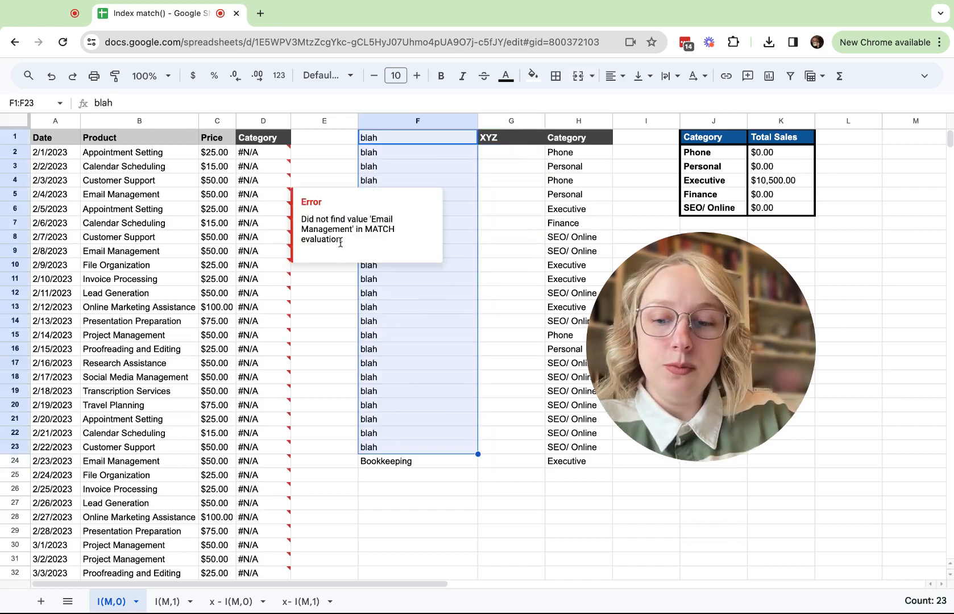
pyautogui.hotkey('ctrl', 'z')
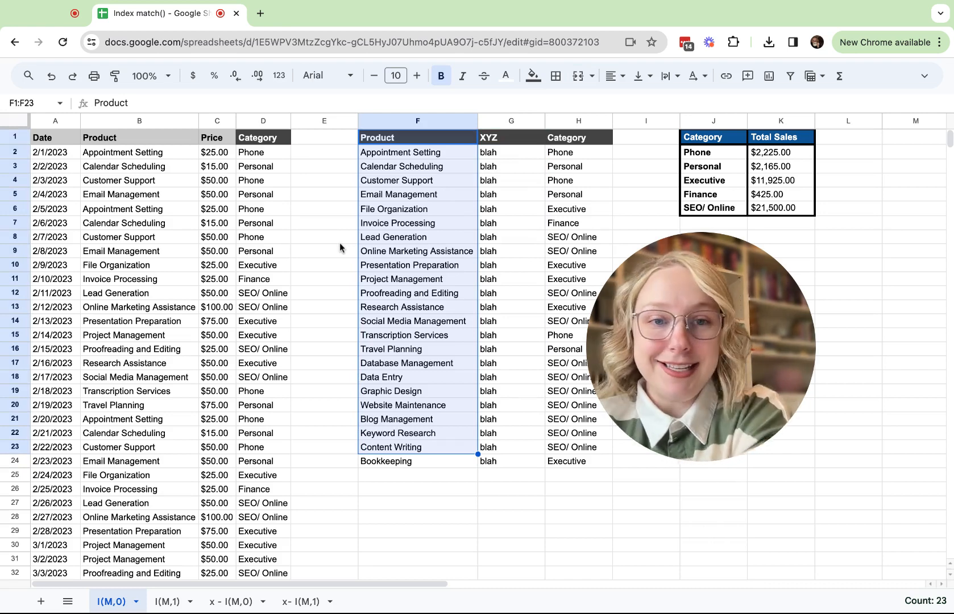
# Check the INDEX MATCH formulas in column D and move the lookup table's Category column from H to before Product
pyautogui.click(261, 147)
pyautogui.hotkey('ctrl', 'shift', 'Down')
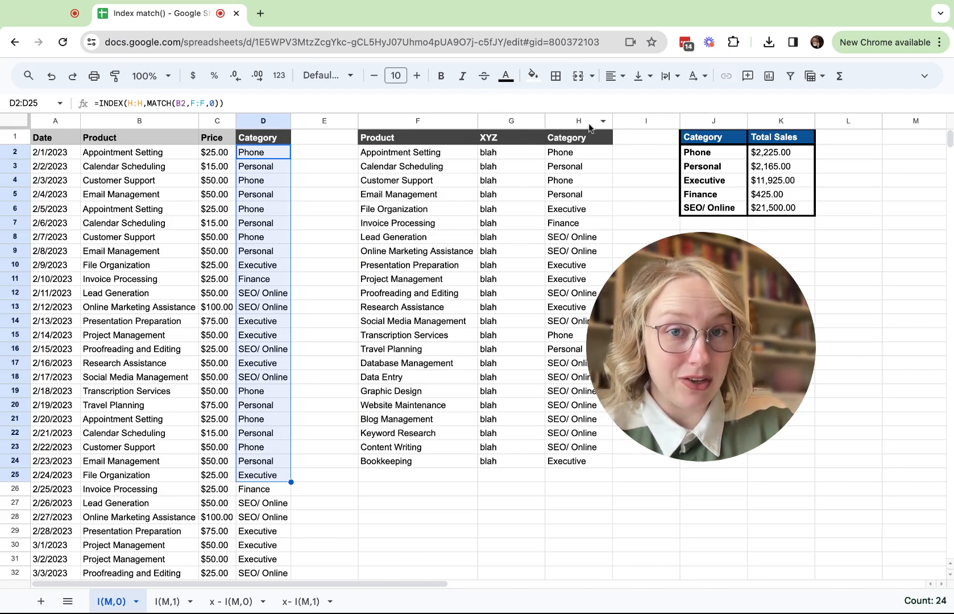
pyautogui.click(589, 126)
pyautogui.click(522, 125)
pyautogui.moveTo(272, 153); pyautogui.dragTo(266, 411)
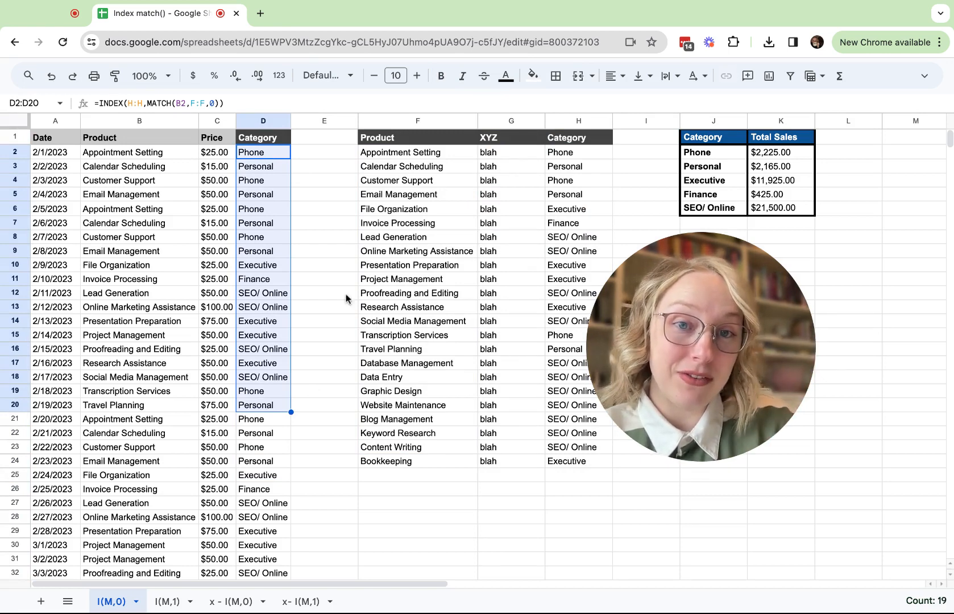
pyautogui.click(579, 121)
pyautogui.moveTo(578, 121); pyautogui.dragTo(396, 119)
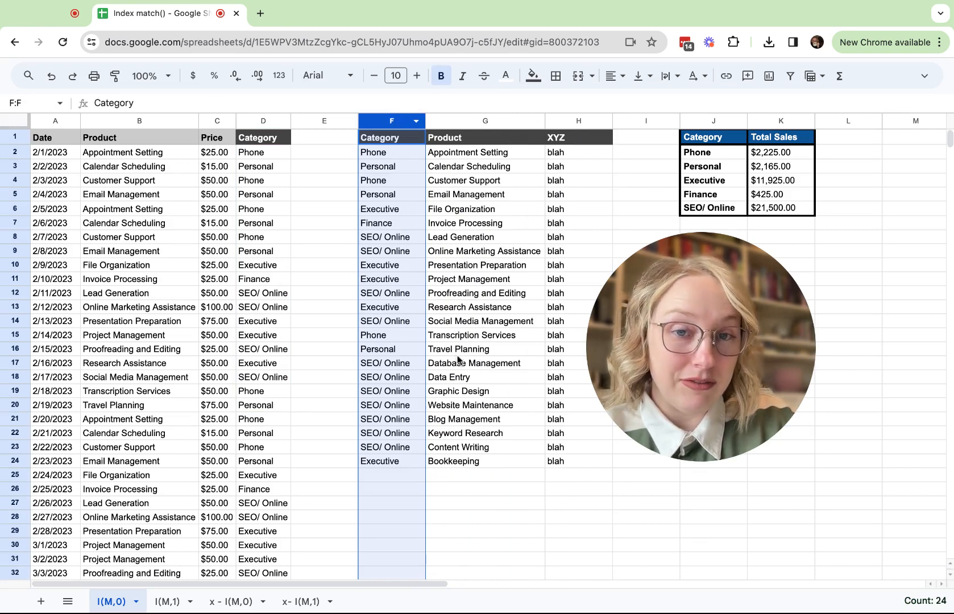
# Rename the lookup table's Category header in F1 to Segment, copy it into D1, and check the formula in D2
pyautogui.click(253, 165)
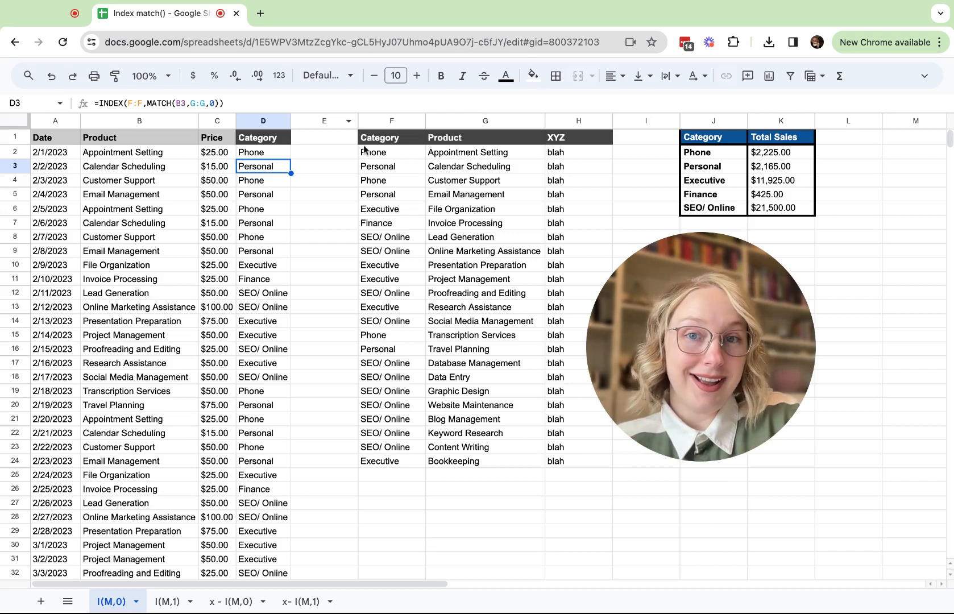
pyautogui.click(400, 141)
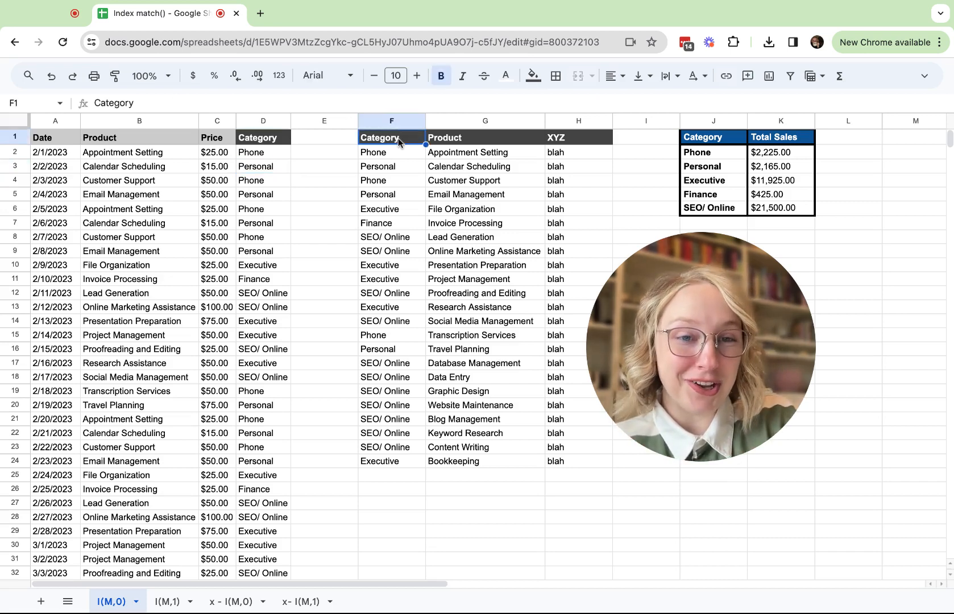
pyautogui.write('Segment')
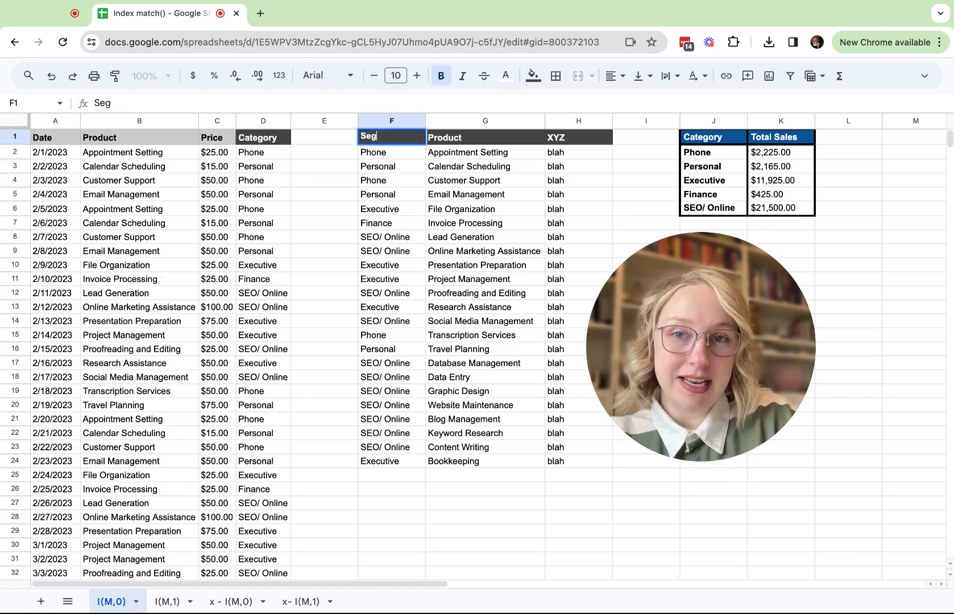
pyautogui.press('Return')
pyautogui.press('Up')
pyautogui.hotkey('ctrl', 'c')
pyautogui.press('Left')
pyautogui.press('Left')
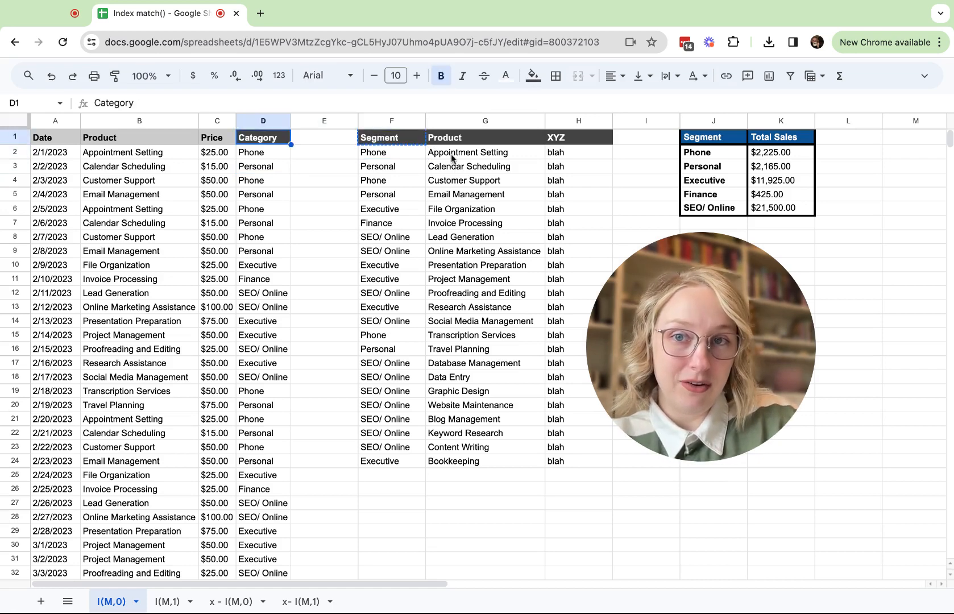
pyautogui.hotkey('ctrl', 'v')
pyautogui.click(499, 226)
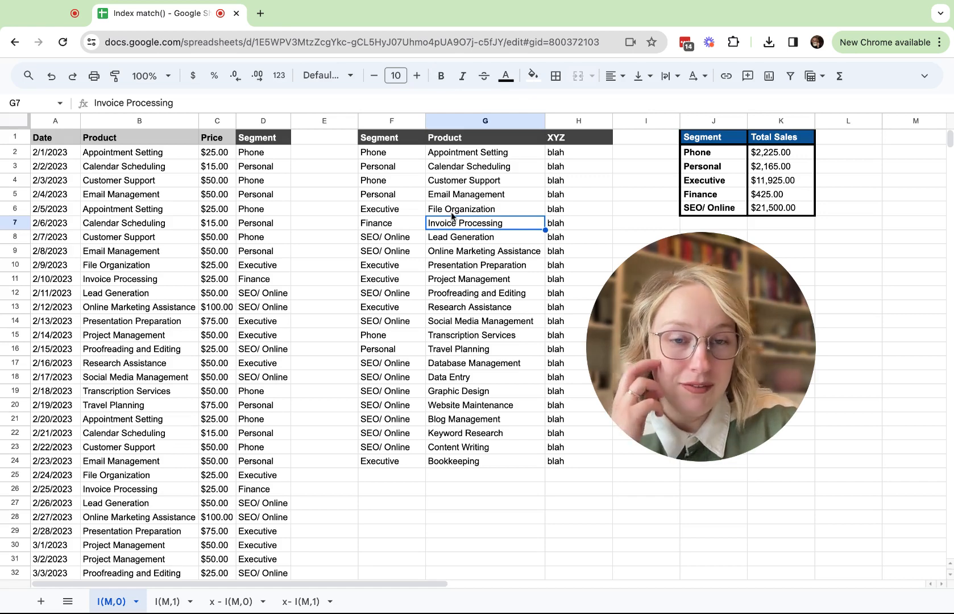
pyautogui.click(275, 154)
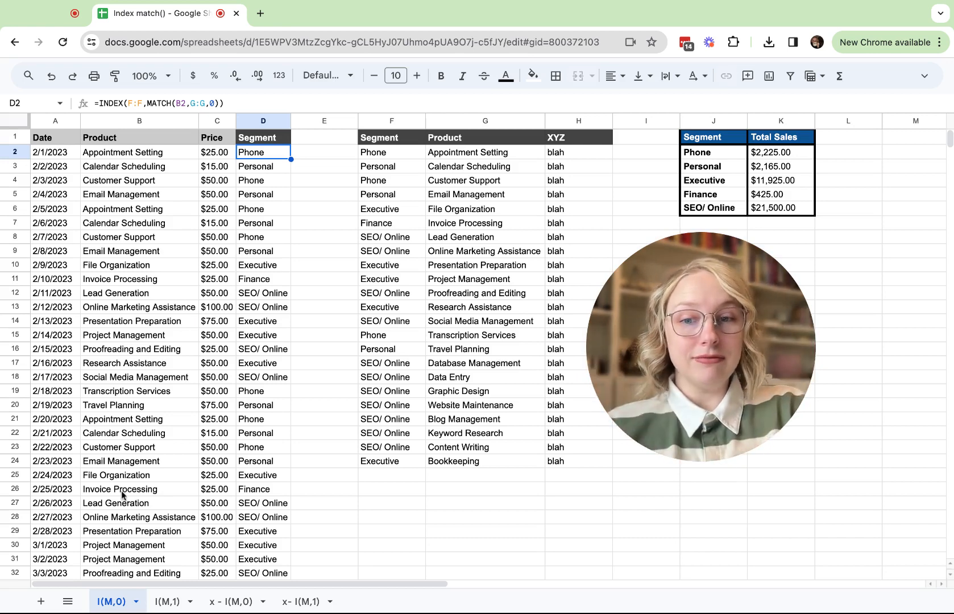
# Open the I(M,1) sheet and review the names in E2:E14 and the Total Monthly Revenue values in F2:F14
pyautogui.click(168, 602)
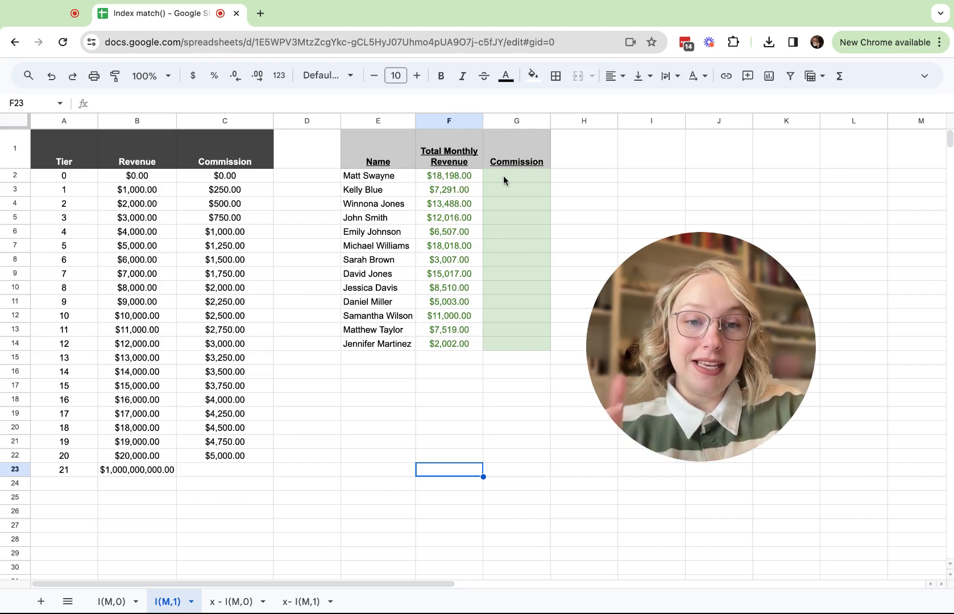
pyautogui.click(397, 173)
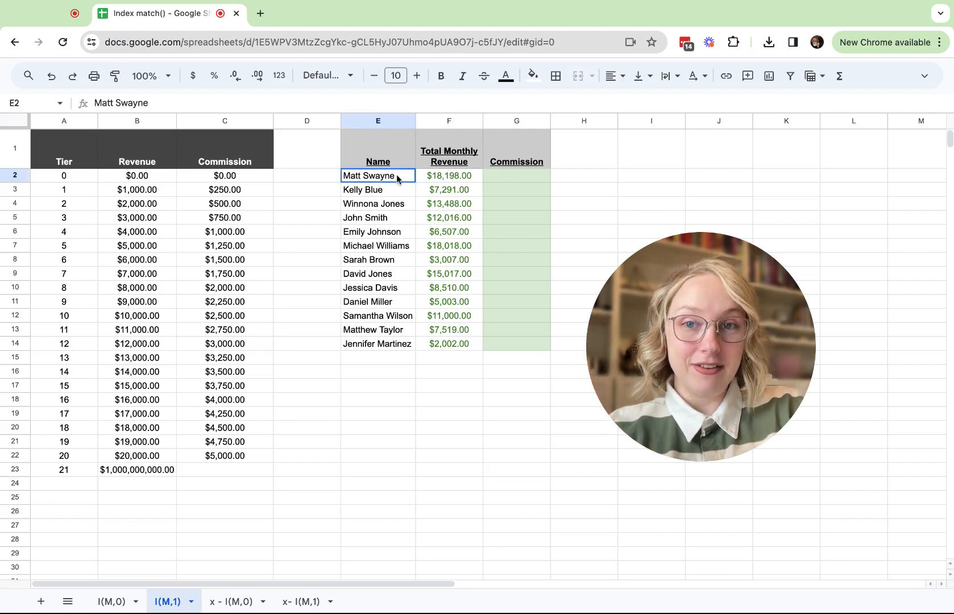
pyautogui.hotkey('ctrl', 'shift', 'Down')
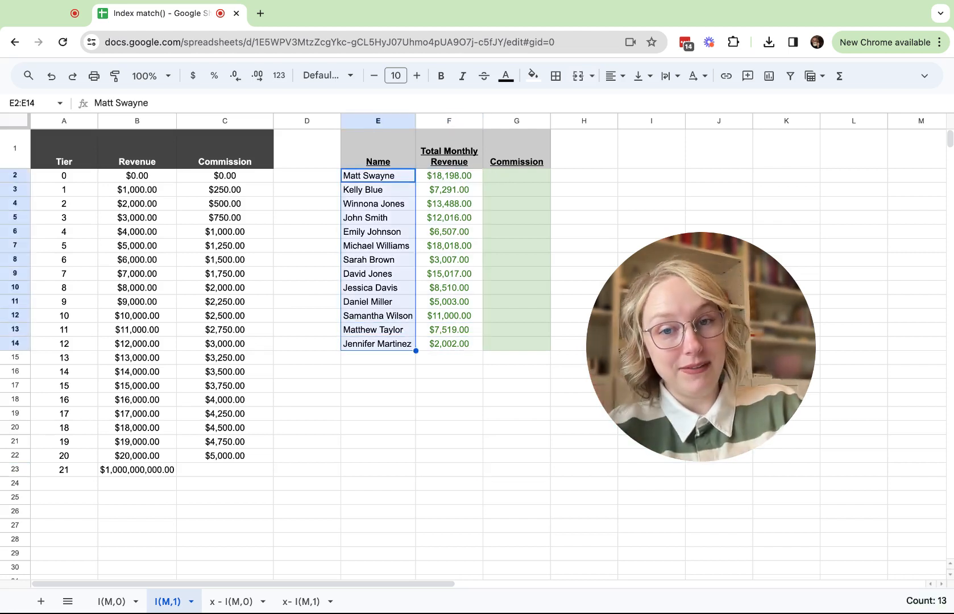
pyautogui.click(465, 177)
pyautogui.hotkey('shift', 'Down')
pyautogui.hotkey('shift', 'Down')
pyautogui.hotkey('shift', 'Down')
pyautogui.hotkey('shift', 'Down')
pyautogui.hotkey('shift', 'Down')
pyautogui.hotkey('shift', 'Down')
pyautogui.hotkey('shift', 'Down')
pyautogui.hotkey('shift', 'Down')
pyautogui.hotkey('shift', 'Down')
pyautogui.hotkey('shift', 'Down')
pyautogui.hotkey('shift', 'Down')
pyautogui.hotkey('shift', 'Down')
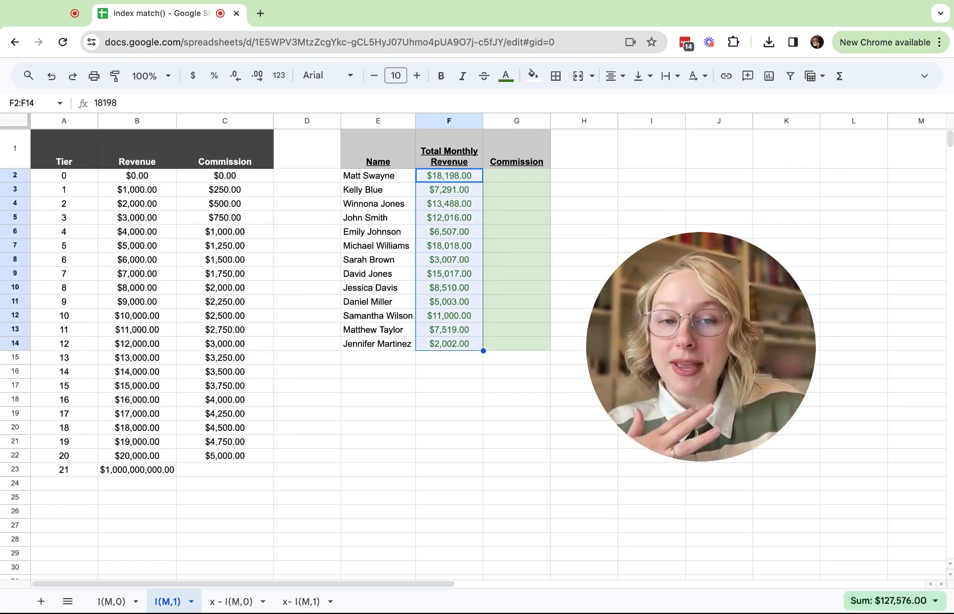
# Examine the tier table's Revenue thresholds from B3 to B22
pyautogui.click(160, 193)
pyautogui.hotkey('shift', 'Down')
pyautogui.hotkey('shift', 'Down')
pyautogui.hotkey('shift', 'Down')
pyautogui.hotkey('shift', 'Down')
pyautogui.hotkey('shift', 'Down')
pyautogui.hotkey('shift', 'Down')
pyautogui.hotkey('shift', 'Down')
pyautogui.hotkey('shift', 'Down')
pyautogui.hotkey('shift', 'Down')
pyautogui.hotkey('shift', 'Down')
pyautogui.hotkey('shift', 'Down')
pyautogui.hotkey('shift', 'Down')
pyautogui.hotkey('shift', 'Down')
pyautogui.hotkey('shift', 'Down')
pyautogui.hotkey('shift', 'Down')
pyautogui.hotkey('shift', 'Down')
pyautogui.hotkey('shift', 'Down')
pyautogui.hotkey('shift', 'Down')
pyautogui.hotkey('shift', 'Down')
pyautogui.hotkey('shift', 'Down')
pyautogui.hotkey('shift', 'Up')
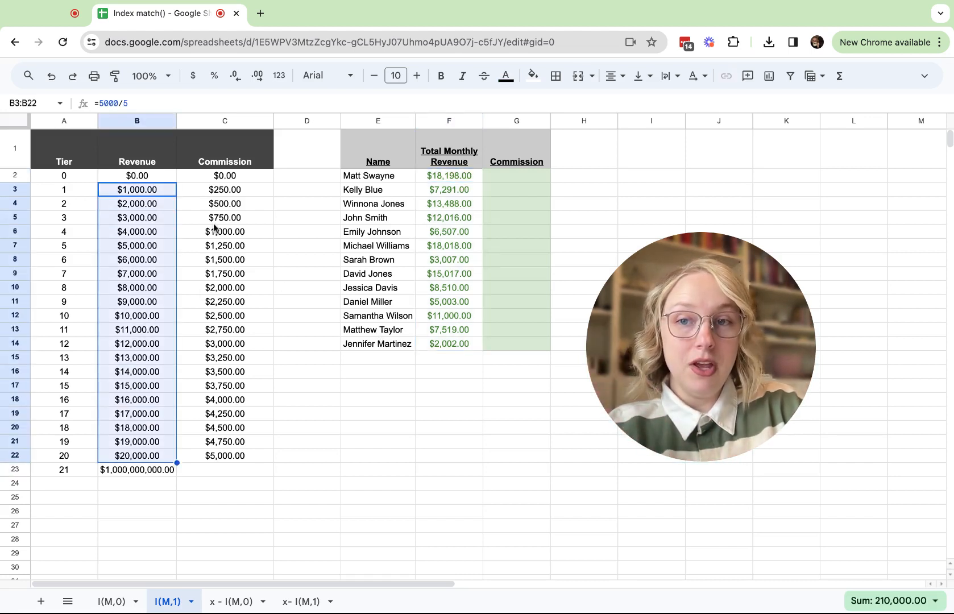
# Enter =INDEX(C:C,MATCH(F2,B:B,1)) in G2 and fill it down the Commission column to G14
pyautogui.click(512, 180)
pyautogui.write('=')
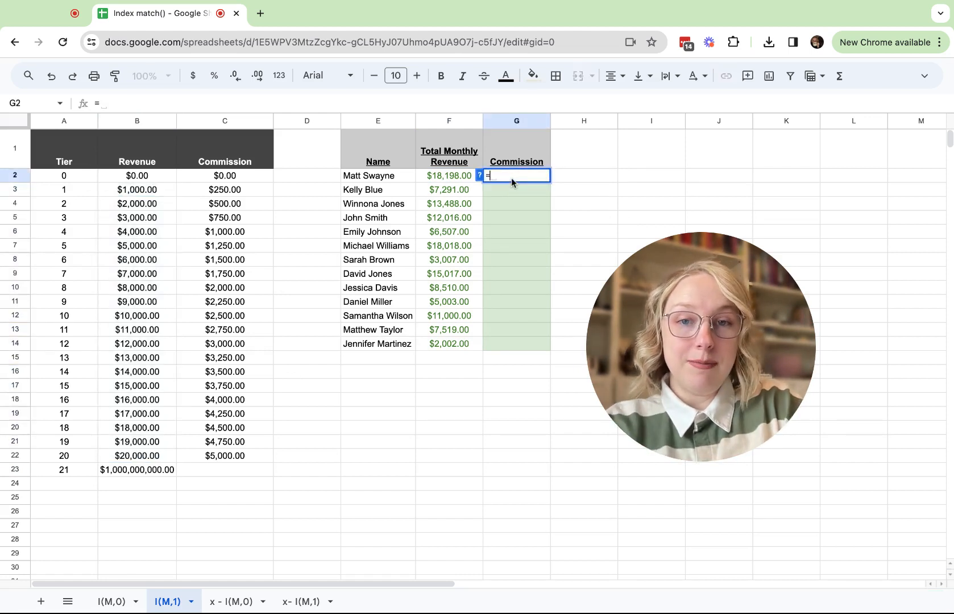
pyautogui.write('INDEX(')
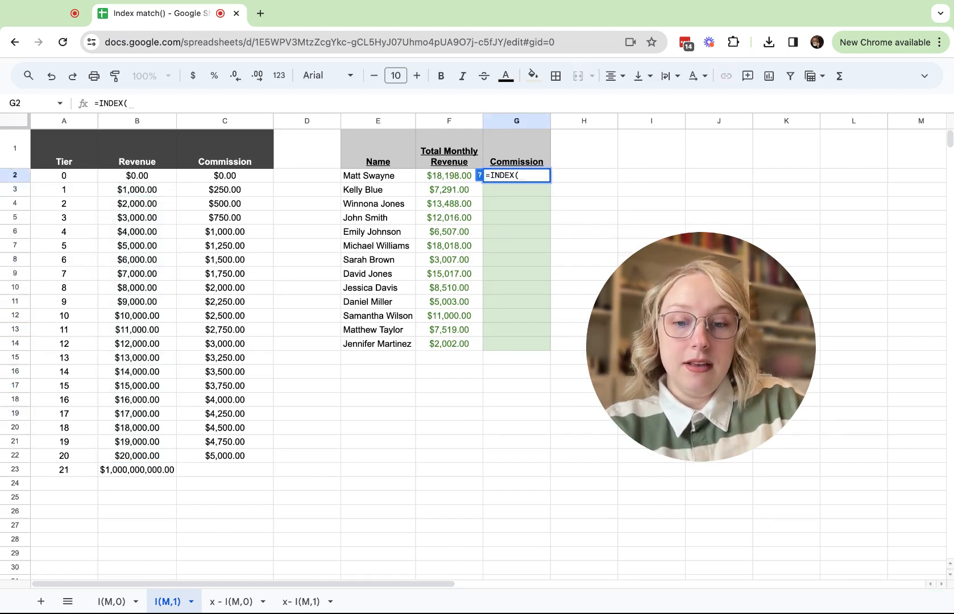
pyautogui.click(225, 121)
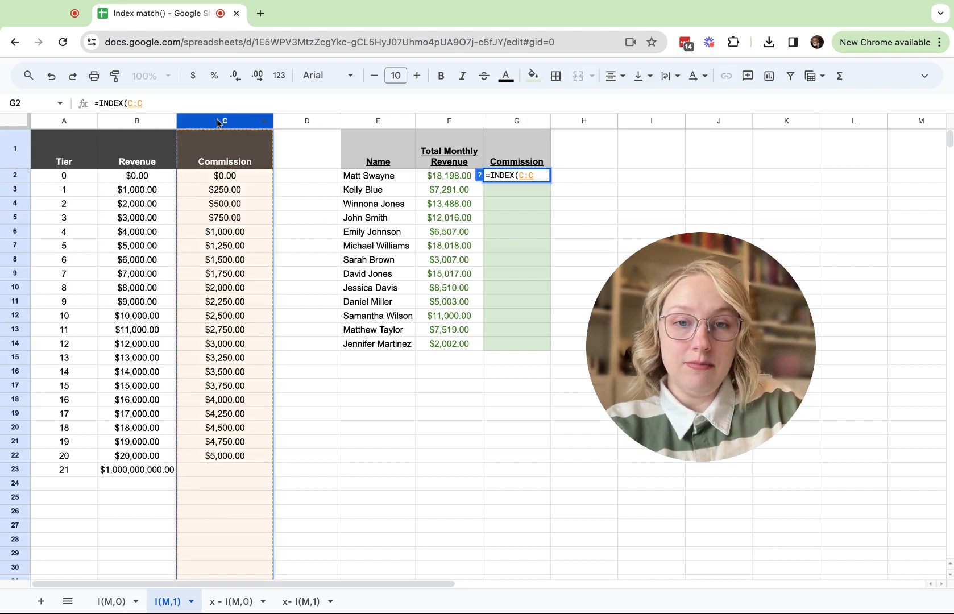
pyautogui.write(',MATCH(')
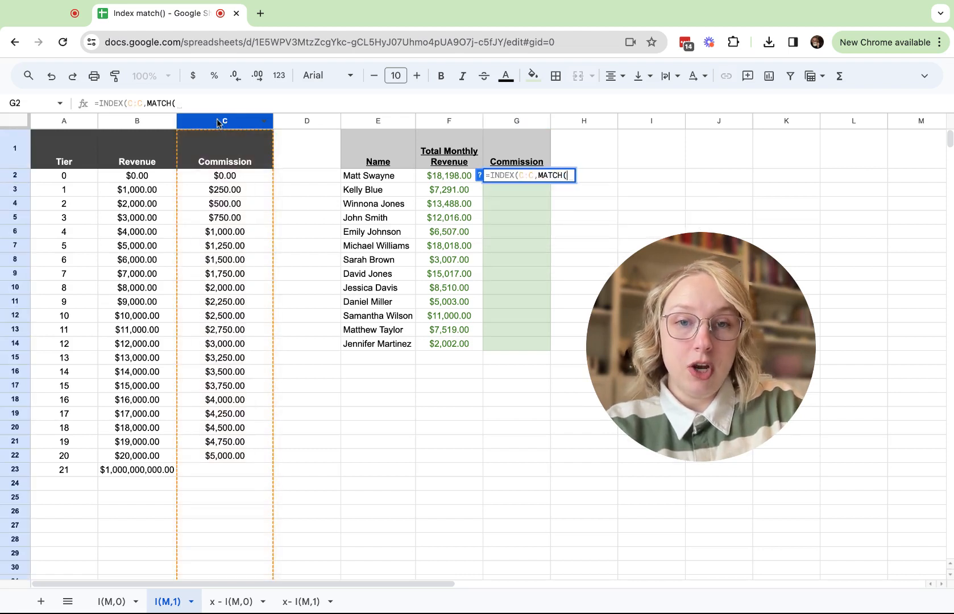
pyautogui.click(450, 178)
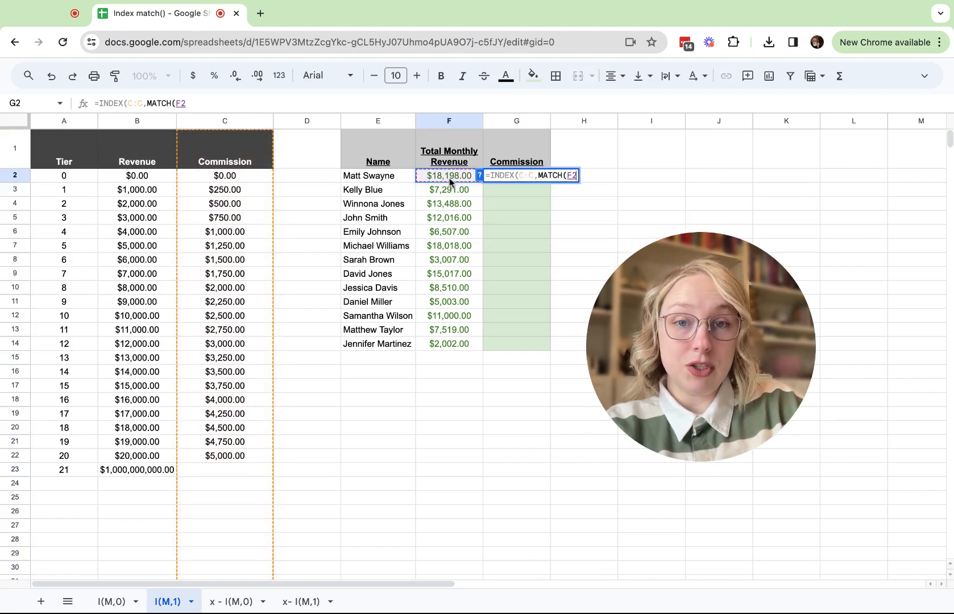
pyautogui.write(',')
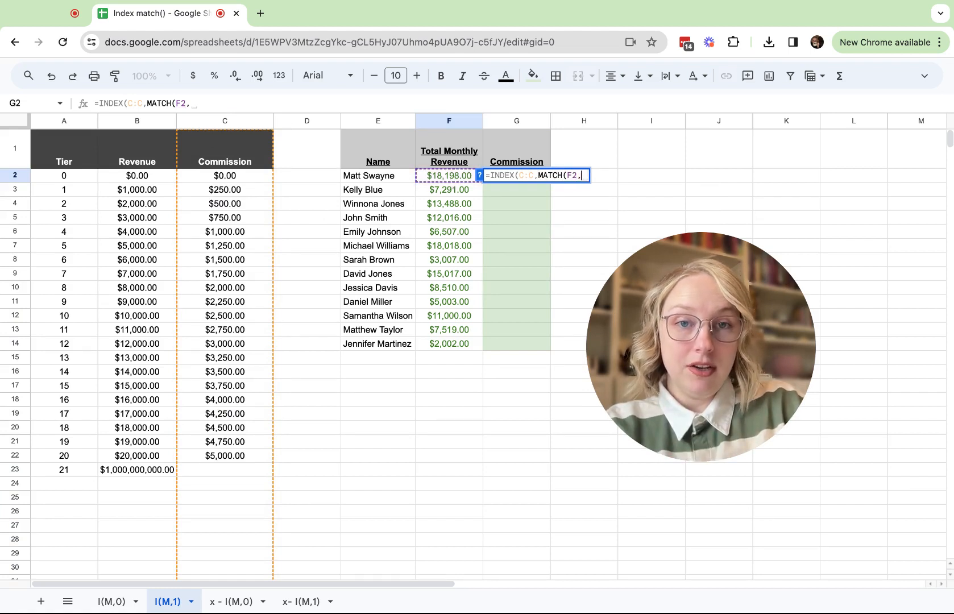
pyautogui.click(138, 120)
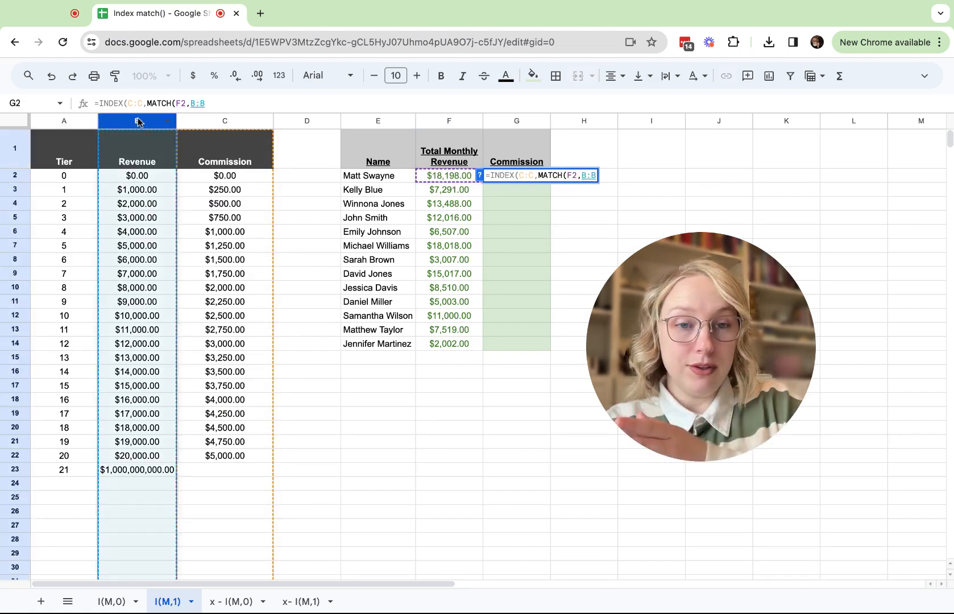
pyautogui.write(',')
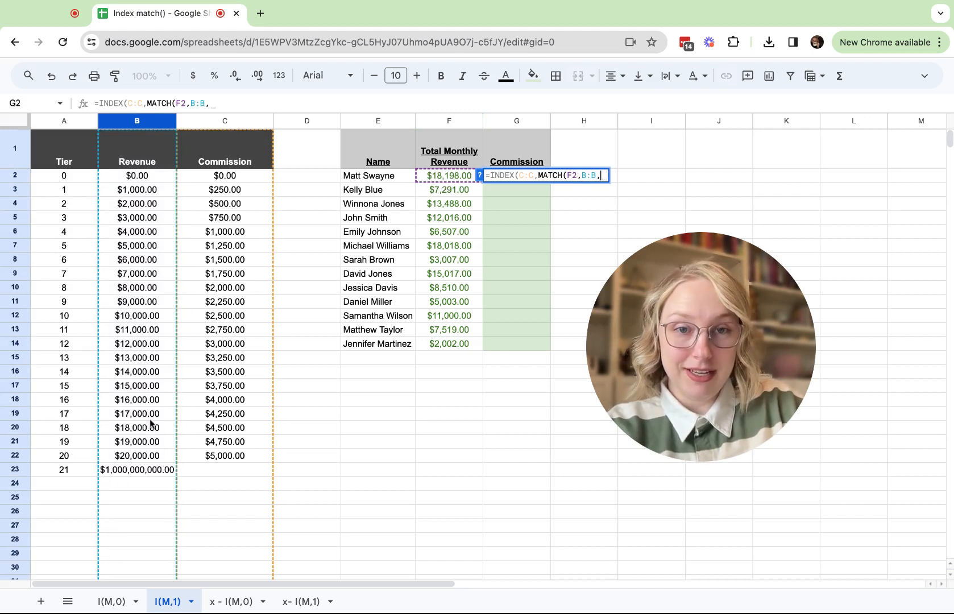
pyautogui.write('1')
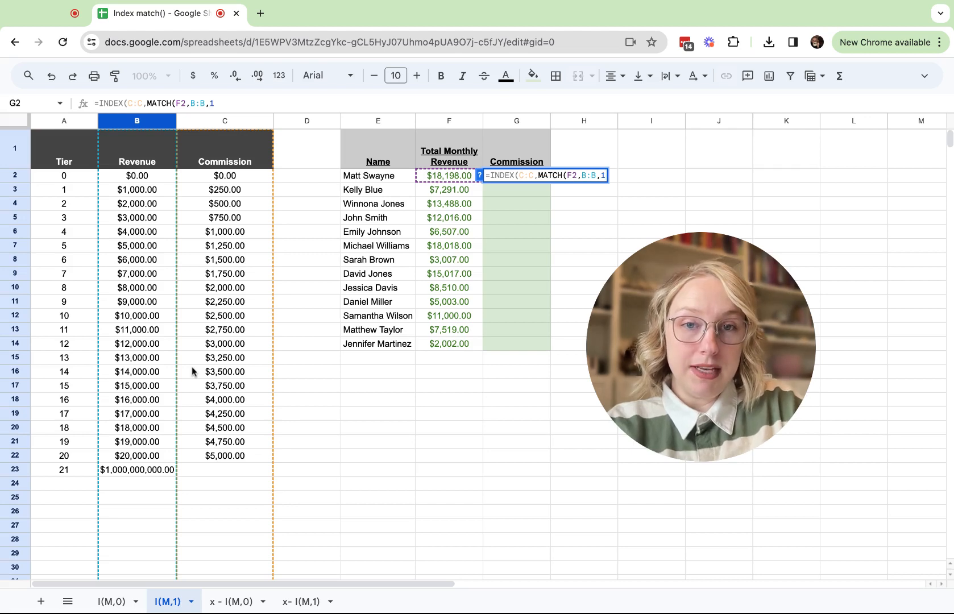
pyautogui.write(')')
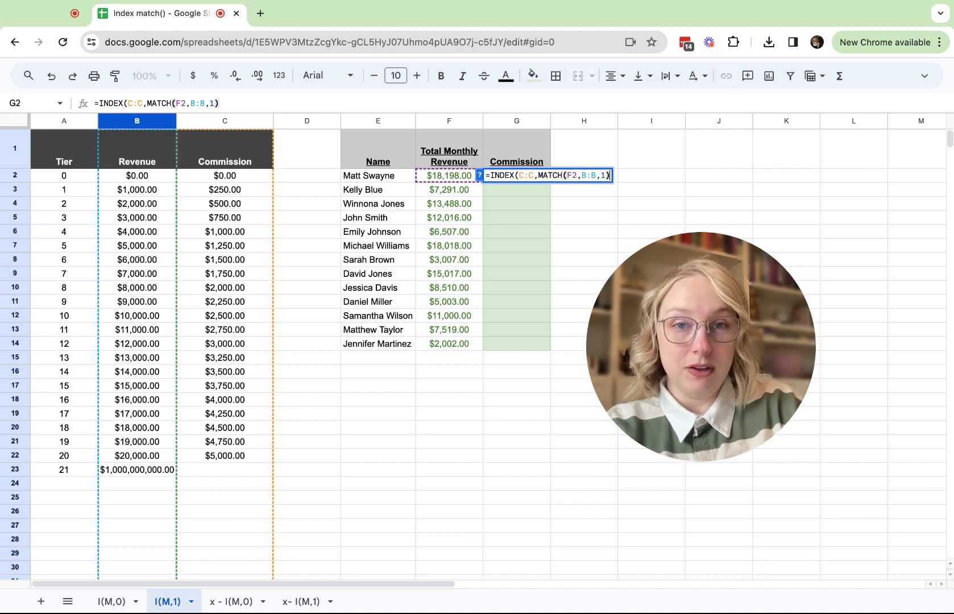
pyautogui.write(')')
pyautogui.press('Return')
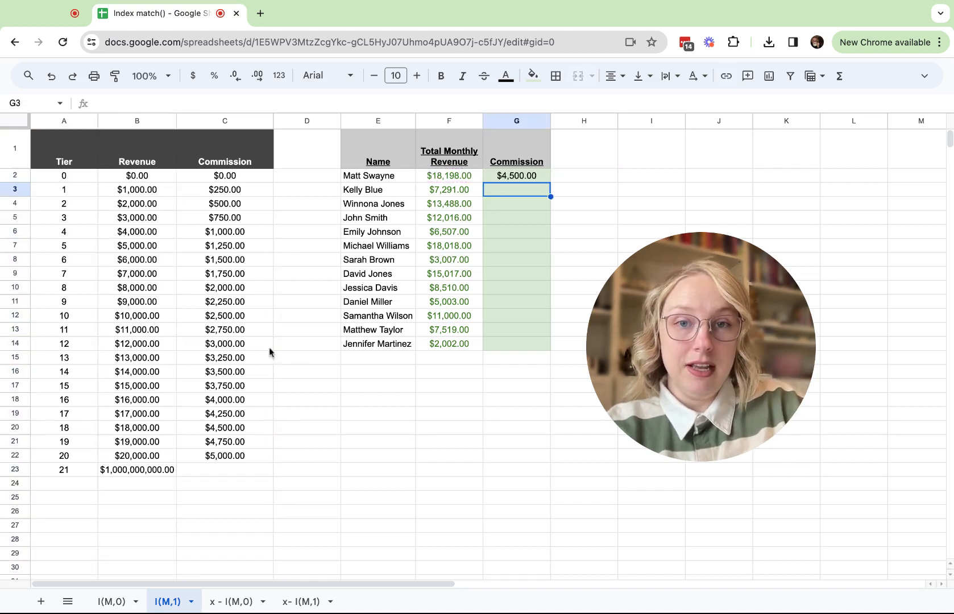
pyautogui.click(547, 177)
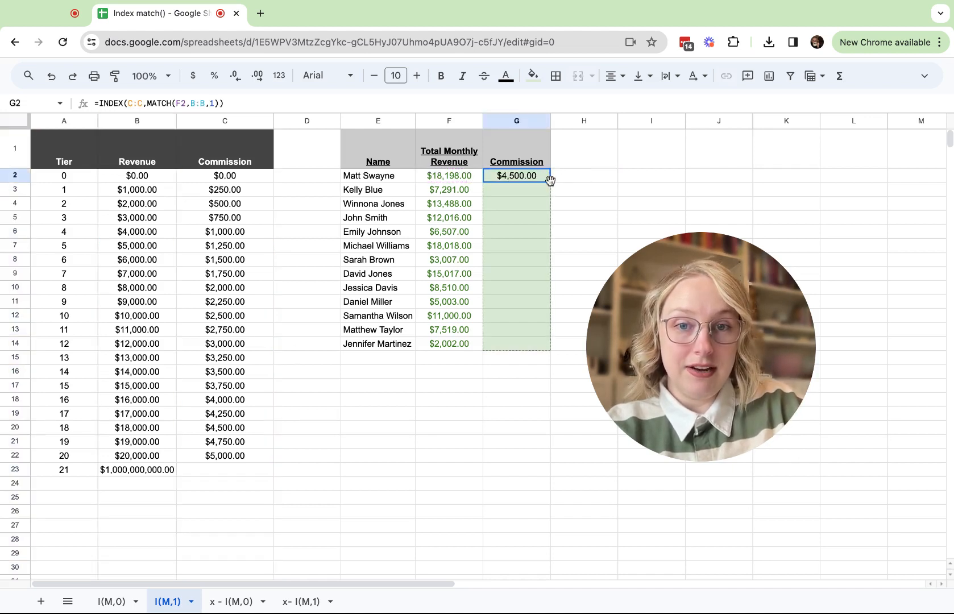
pyautogui.doubleClick(550, 180)
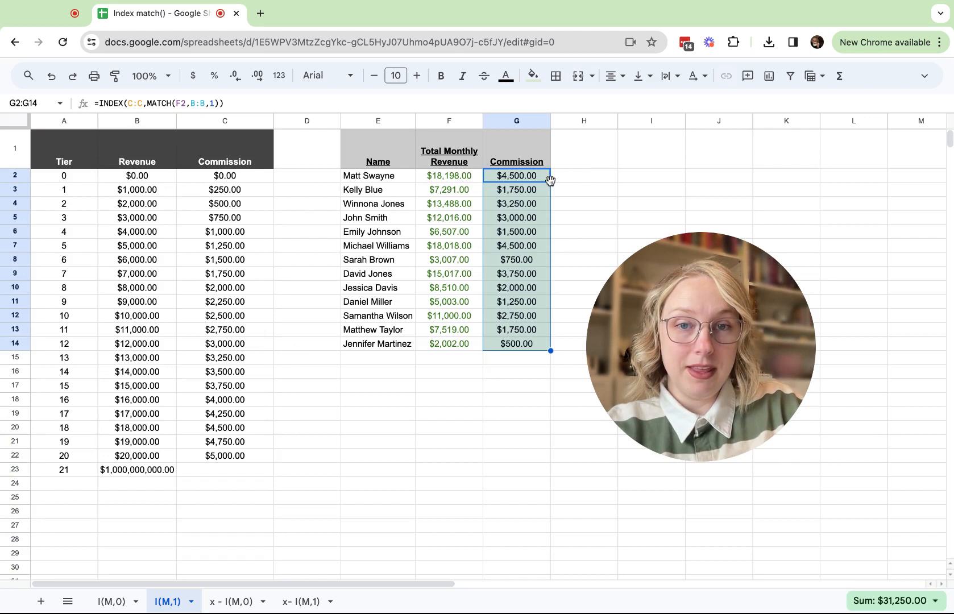
# Check the first person's revenue and commission in row 2 against the $18,000 and $19,000 tiers in the lookup table
pyautogui.click(517, 180)
pyautogui.moveTo(380, 182); pyautogui.dragTo(509, 182)
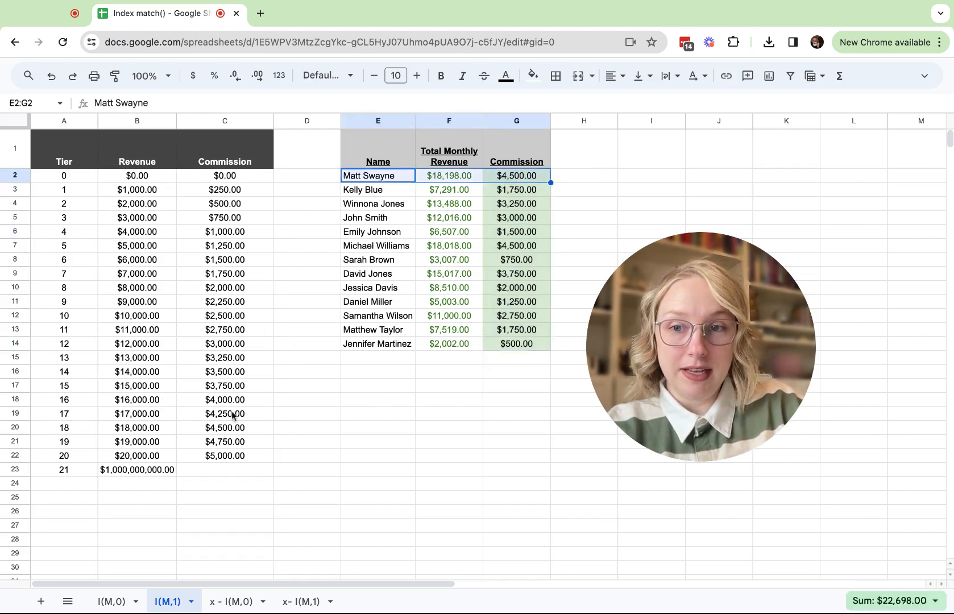
pyautogui.click(240, 435)
pyautogui.hotkey('shift', 'Left')
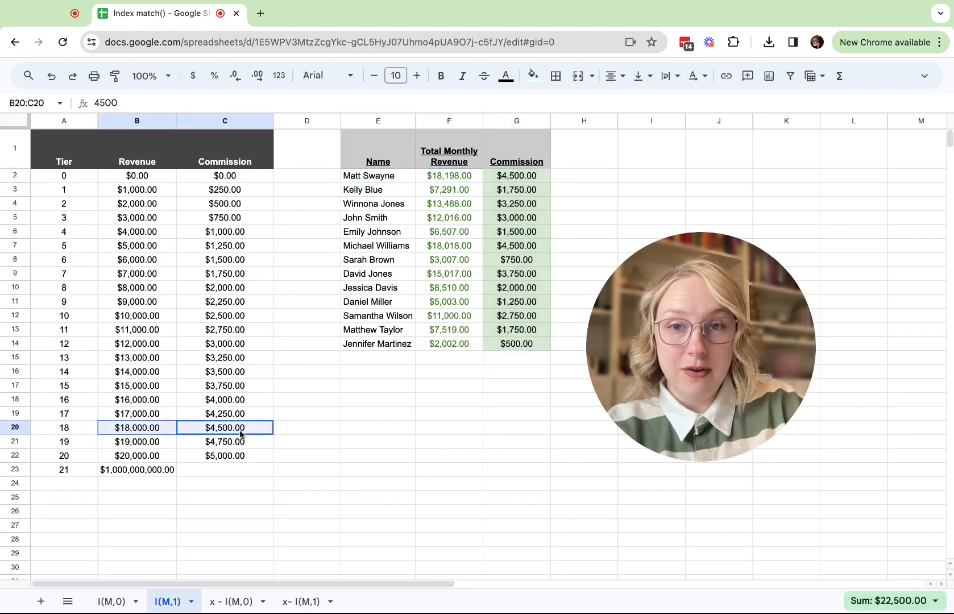
pyautogui.click(131, 448)
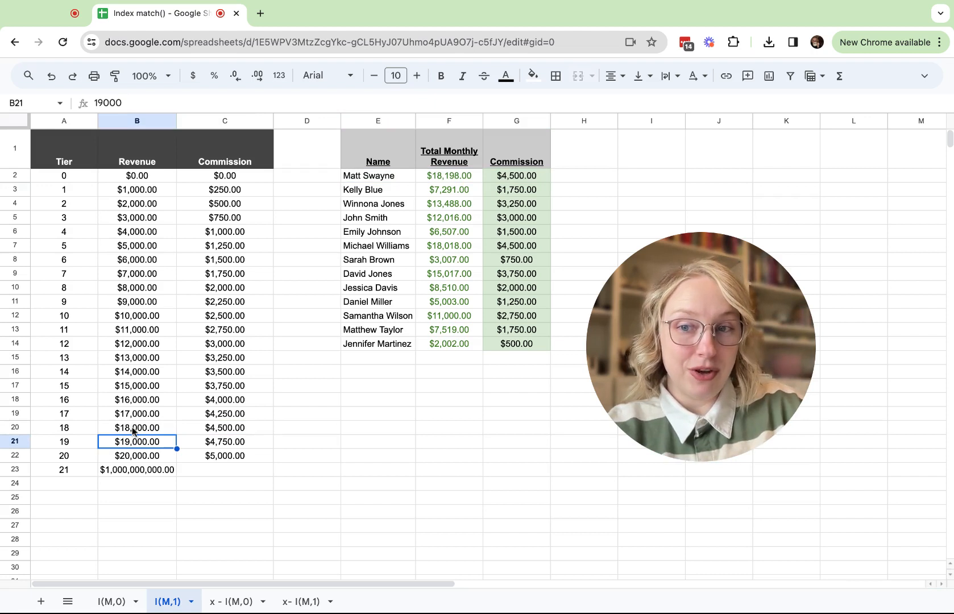
pyautogui.keyDown('shift'); pyautogui.click(132, 430); pyautogui.keyUp('shift')
pyautogui.click(221, 429)
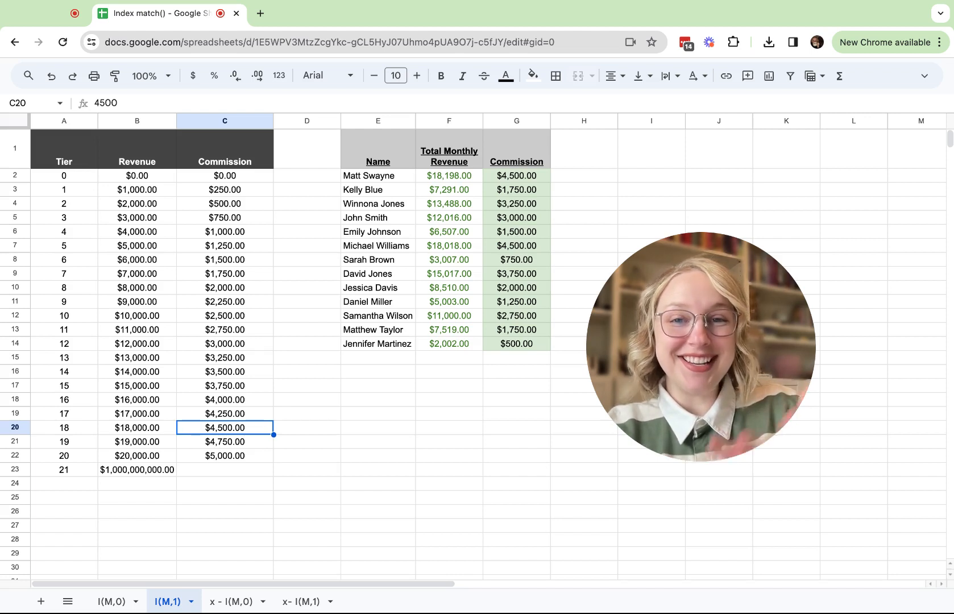
# Change the MATCH search type in the G2 commission formula to -1
pyautogui.click(533, 178)
pyautogui.click(209, 101)
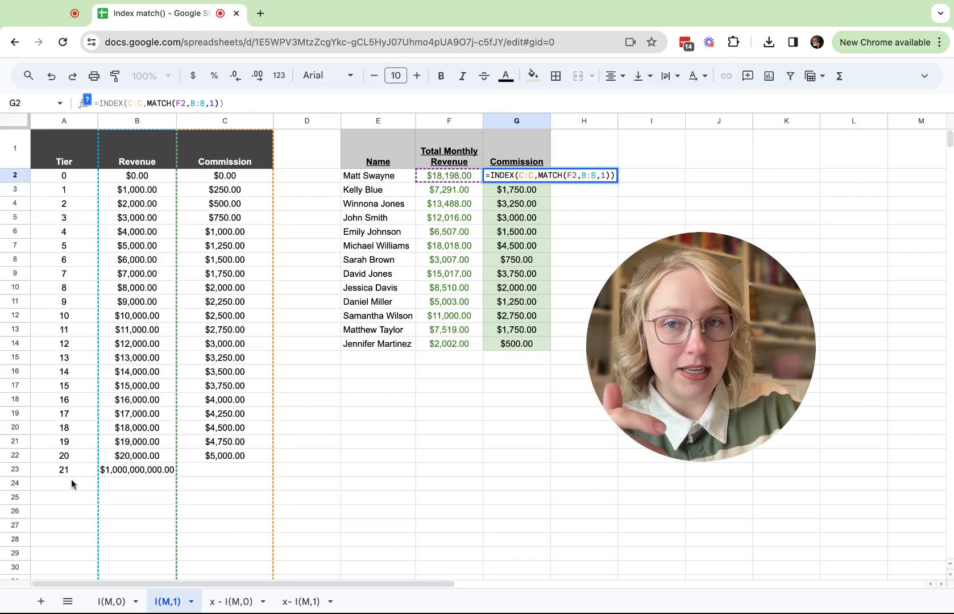
pyautogui.press('Return')
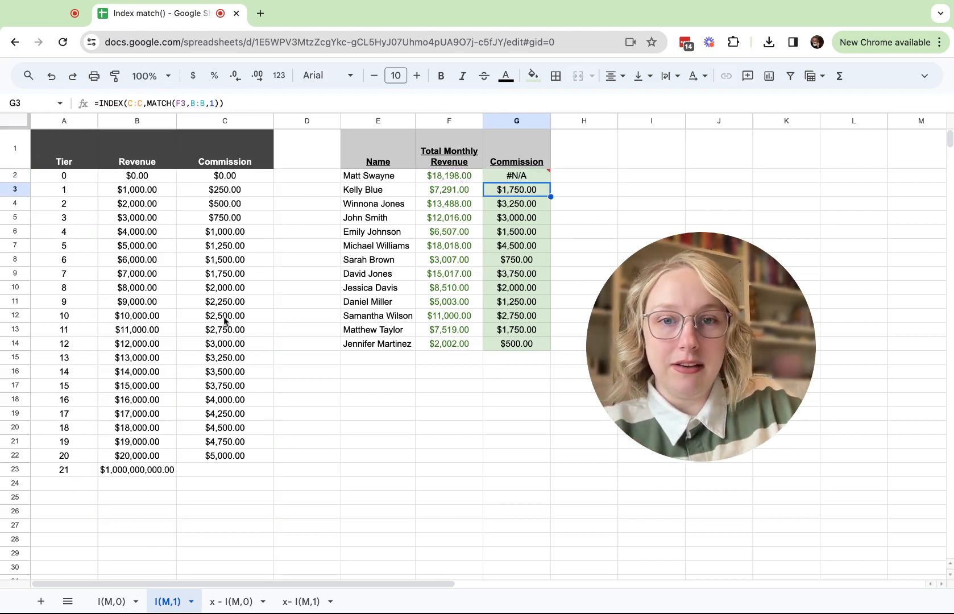
# Add a filter to columns A:C and sort the tier table by Tier in descending order
pyautogui.moveTo(72, 121); pyautogui.dragTo(225, 120)
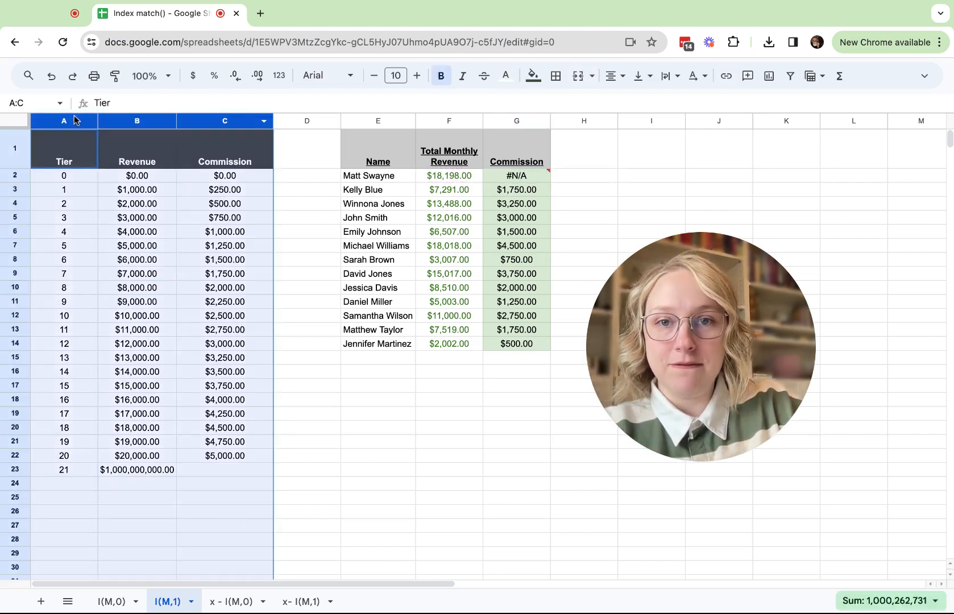
pyautogui.click(789, 84)
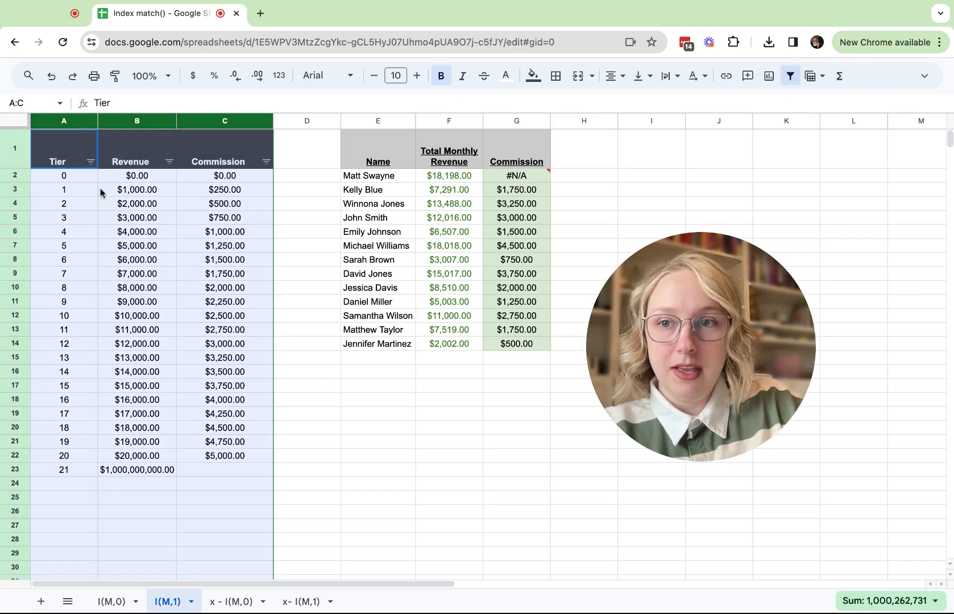
pyautogui.click(90, 161)
pyautogui.click(157, 210)
pyautogui.click(377, 427)
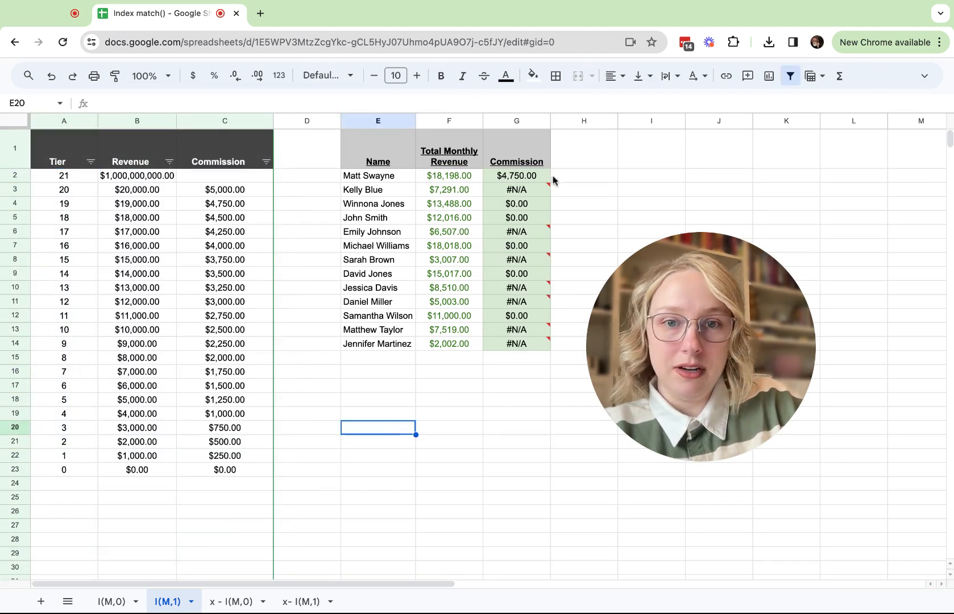
# Fill the G2 formula with search type -1 down the Commission column to G14
pyautogui.click(529, 177)
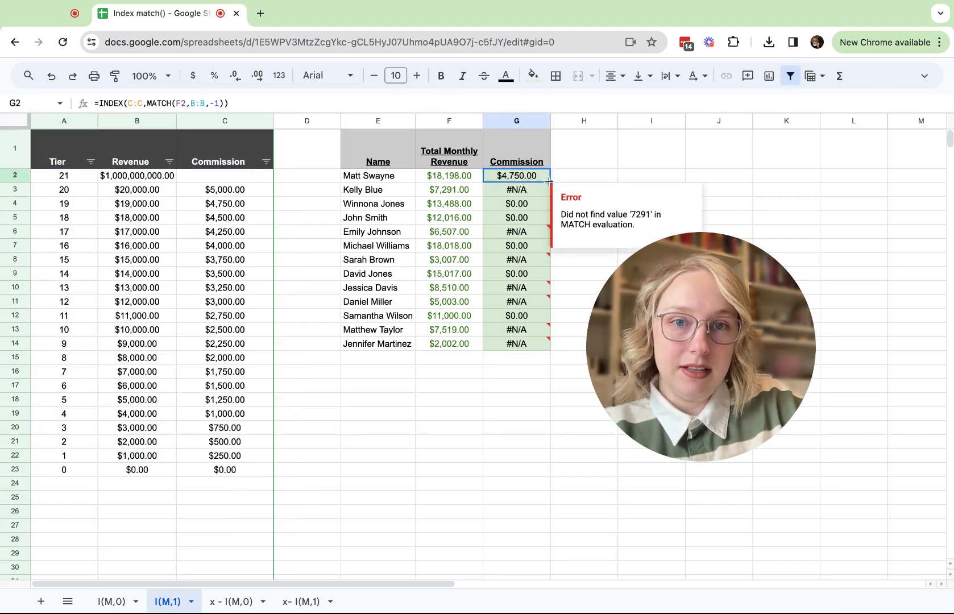
pyautogui.moveTo(550, 182); pyautogui.dragTo(544, 342)
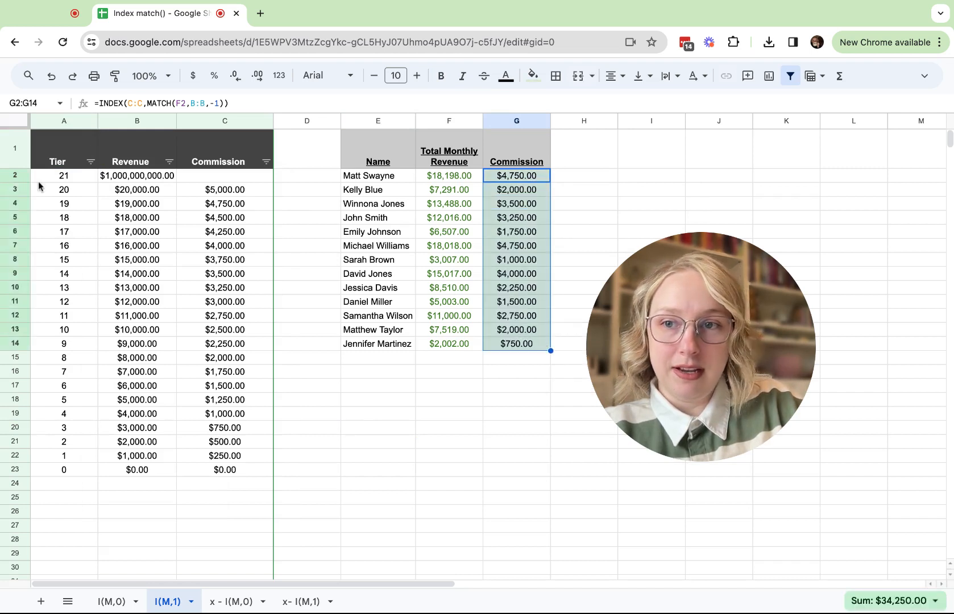
# Examine the tier 19 row in the lookup table and compare the $19,000 and $18,000 revenue thresholds
pyautogui.click(116, 263)
pyautogui.click(232, 210)
pyautogui.hotkey('shift', 'Left')
pyautogui.hotkey('shift', 'Left')
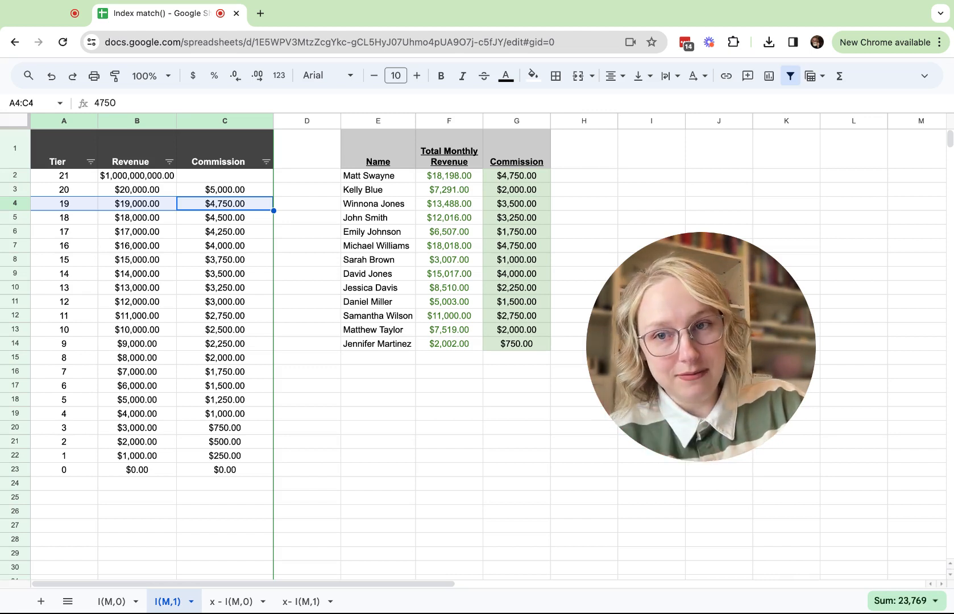
pyautogui.moveTo(148, 211); pyautogui.dragTo(153, 219)
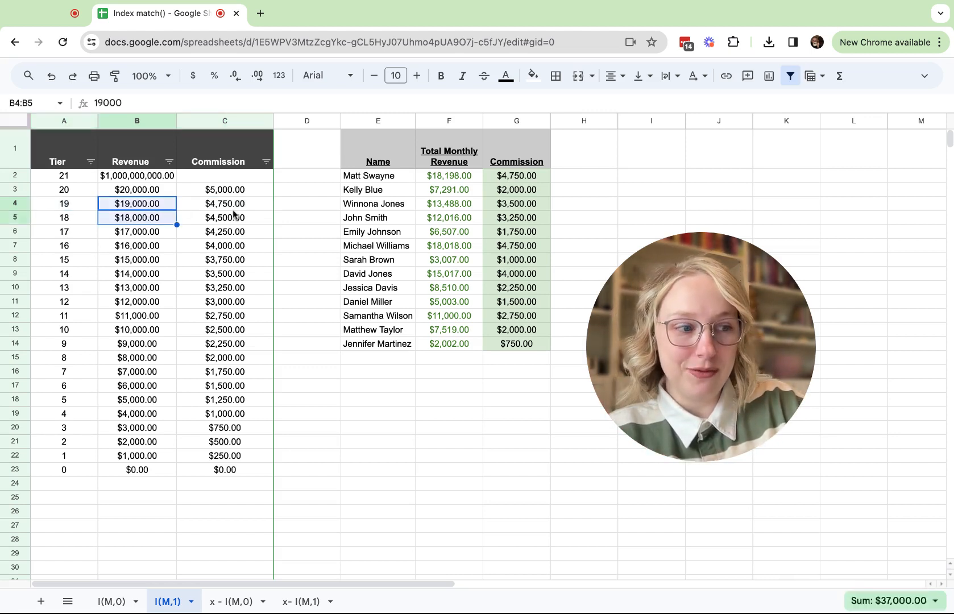
pyautogui.click(568, 212)
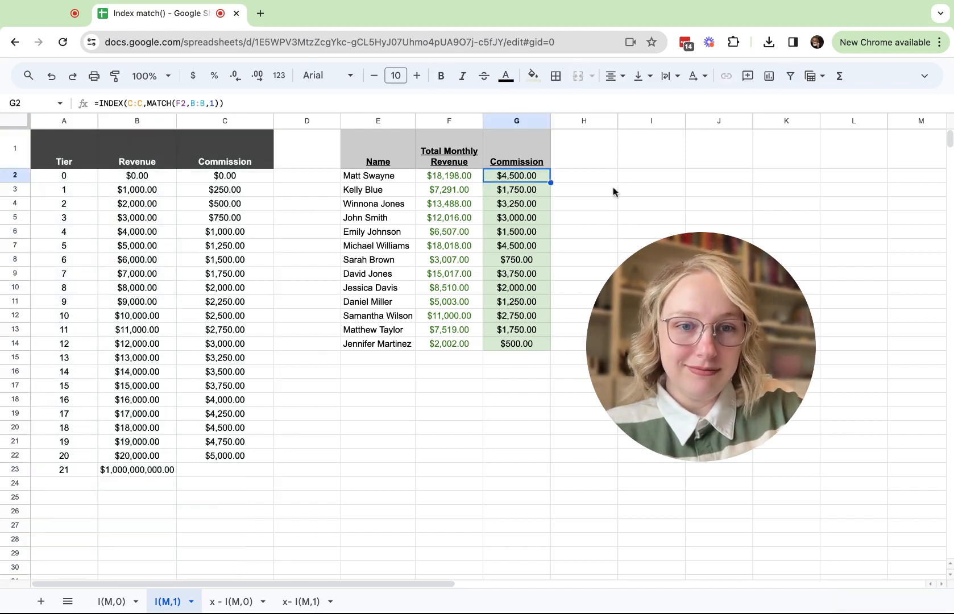
# Review the search type 1 commissions in G2:G14 and return to the I(M,0) sheet
pyautogui.click(661, 186)
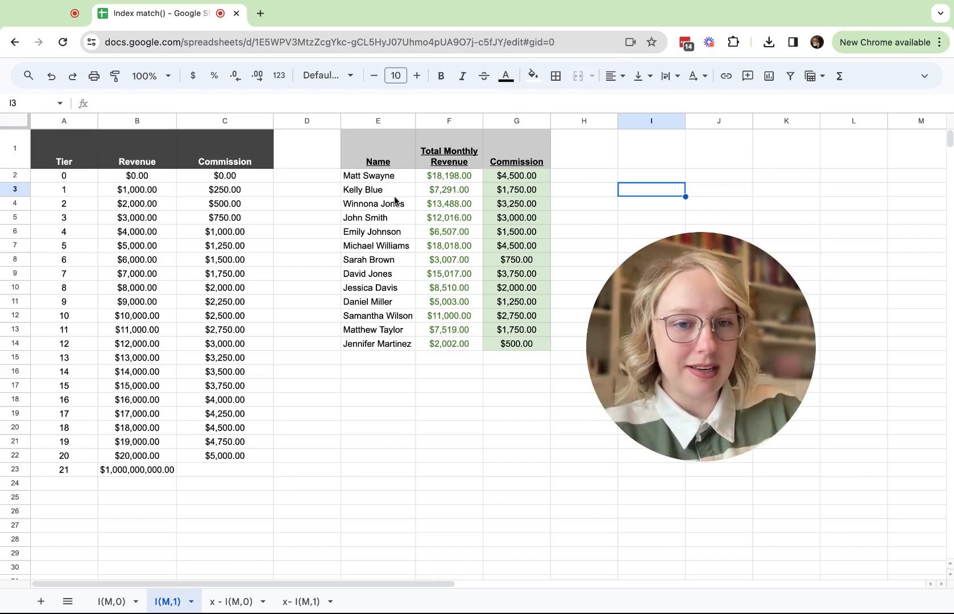
pyautogui.moveTo(521, 178); pyautogui.dragTo(513, 345)
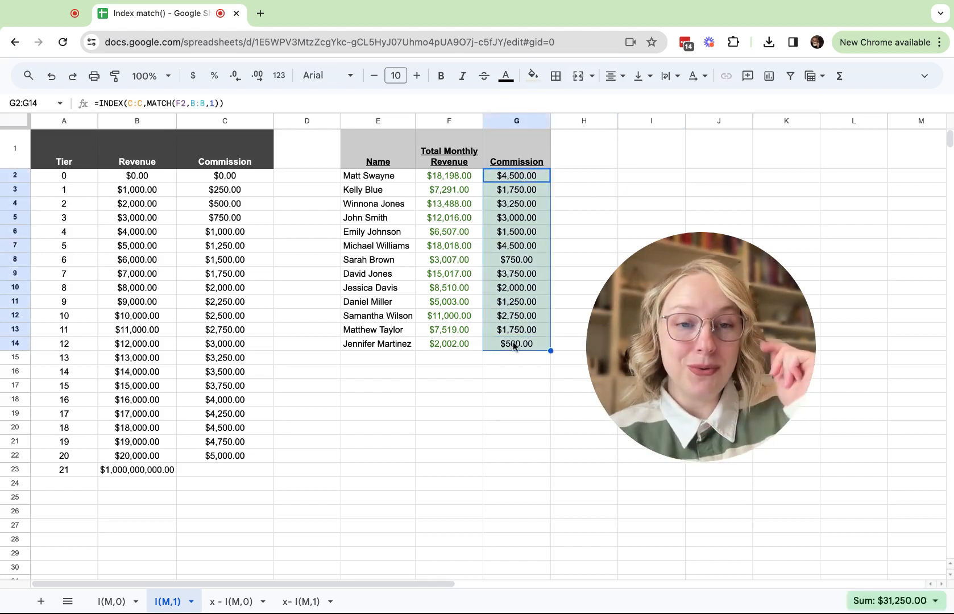
pyautogui.click(113, 601)
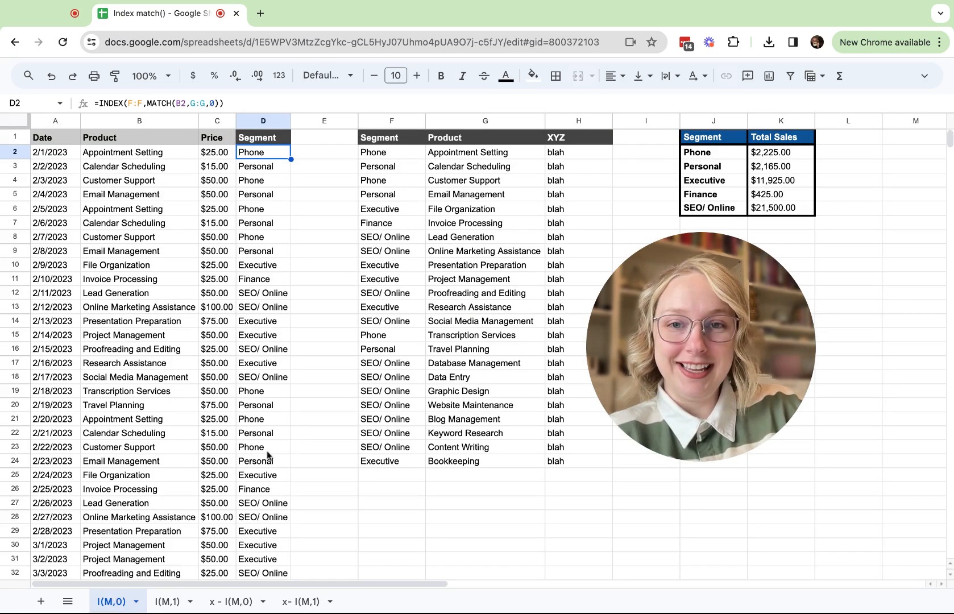